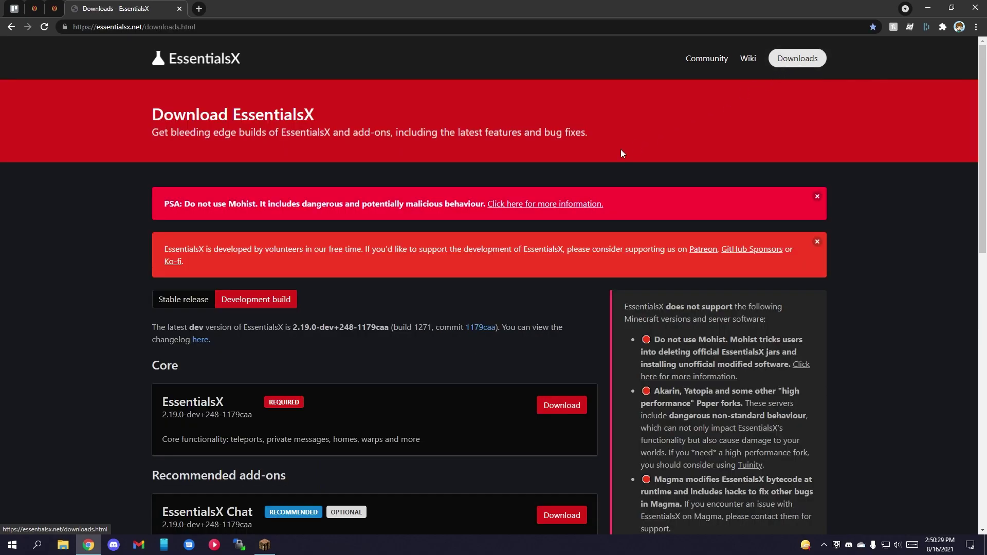
Download the EssentialsX core and EssentialsX Discord development builds into the server's plugins folder as EssentialsX and EssentialsXDiscord.
{"action": "scroll", "coordinate": [275, 261], "scroll_direction": "down", "scroll_amount": 5}
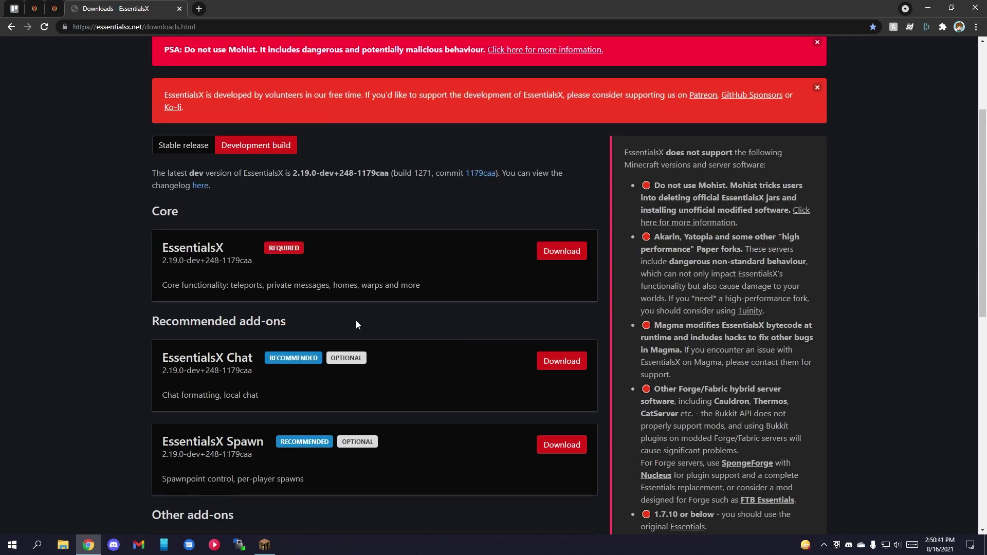
{"action": "left_click_drag", "start_coordinate": [155, 214], "coordinate": [189, 210]}
{"action": "scroll", "coordinate": [115, 251], "scroll_direction": "down", "scroll_amount": 6}
{"action": "scroll", "coordinate": [116, 252], "scroll_direction": "down", "scroll_amount": 1}
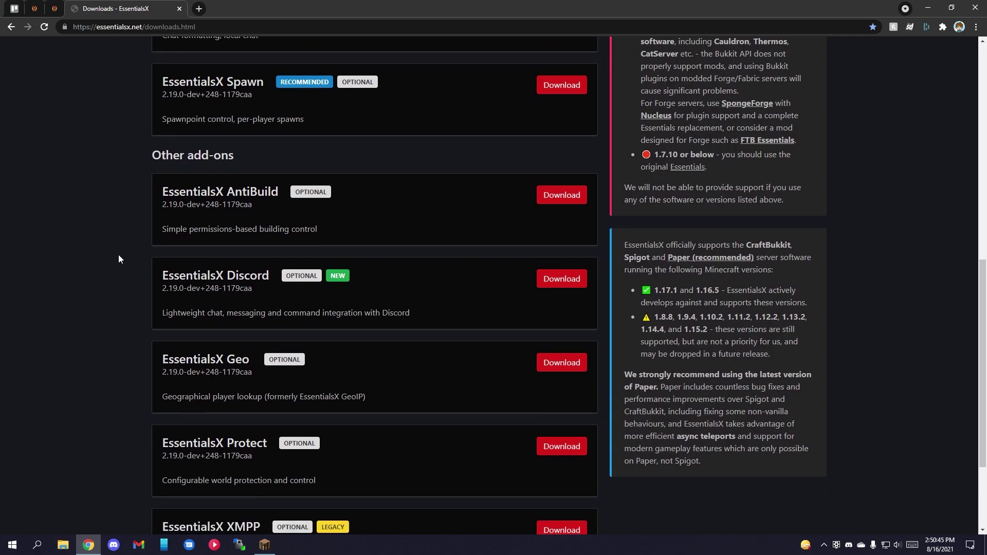
{"action": "scroll", "coordinate": [132, 273], "scroll_direction": "up", "scroll_amount": 1}
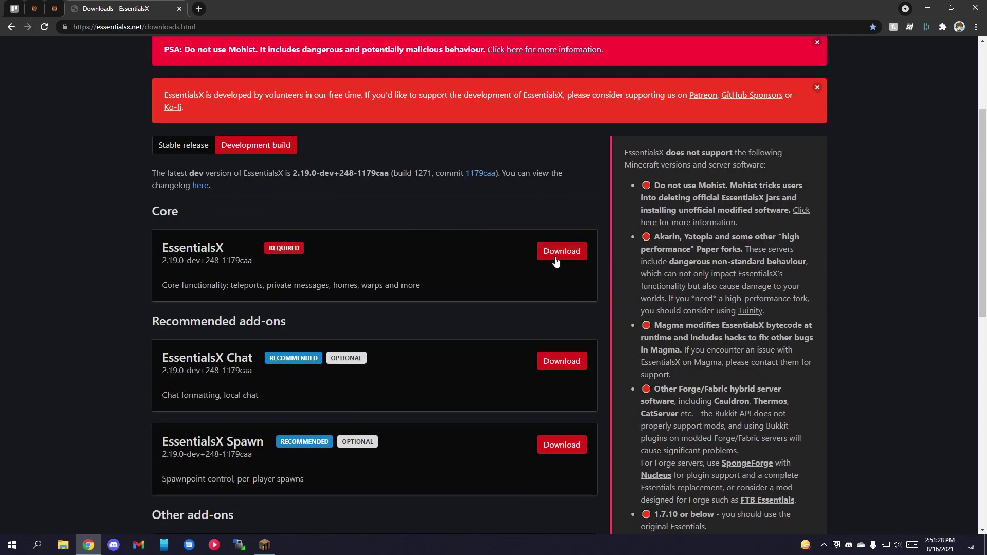
{"action": "left_click", "coordinate": [555, 260]}
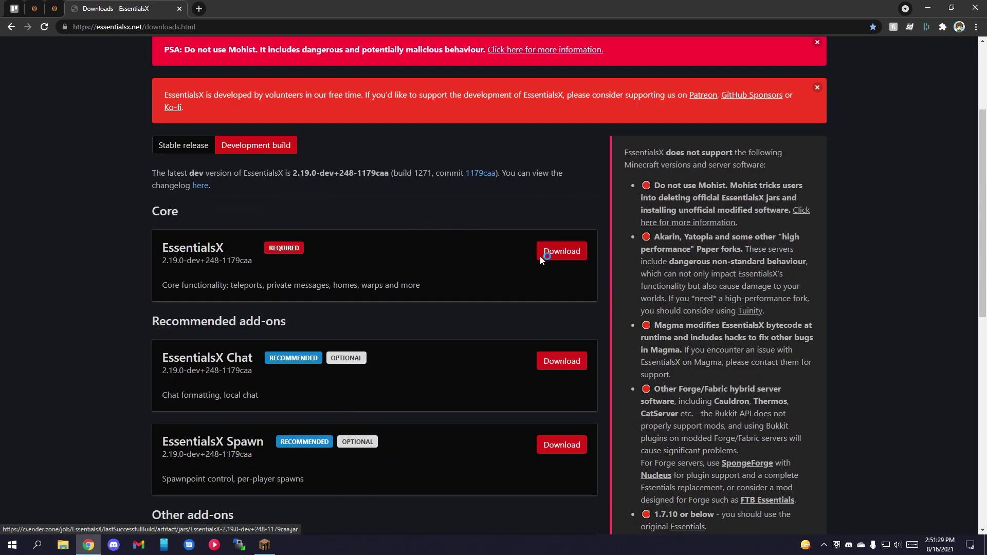
{"action": "double_click", "coordinate": [187, 99]}
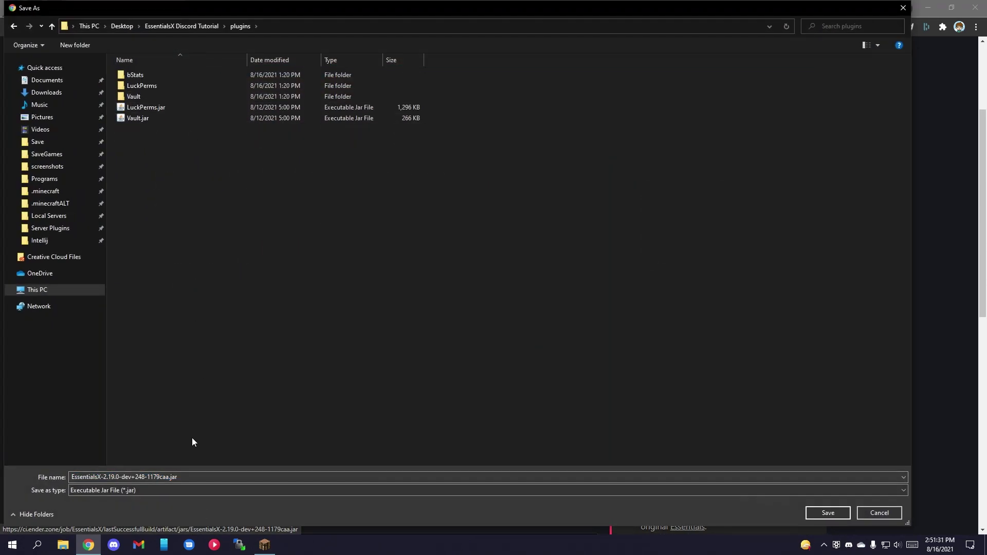
{"action": "left_click", "coordinate": [195, 477]}
{"action": "type", "text": "EssentialsXDiscord"}
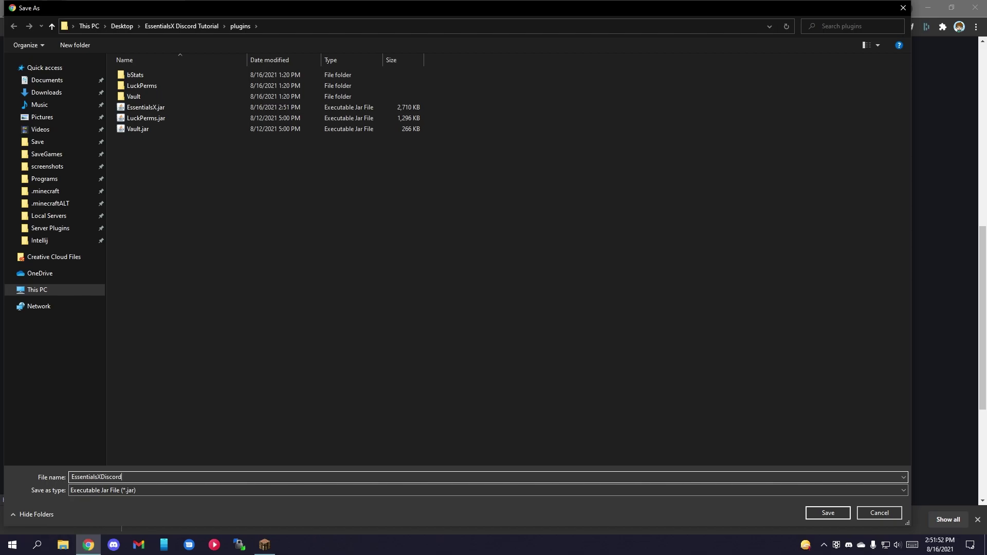
{"action": "key", "text": "Return"}
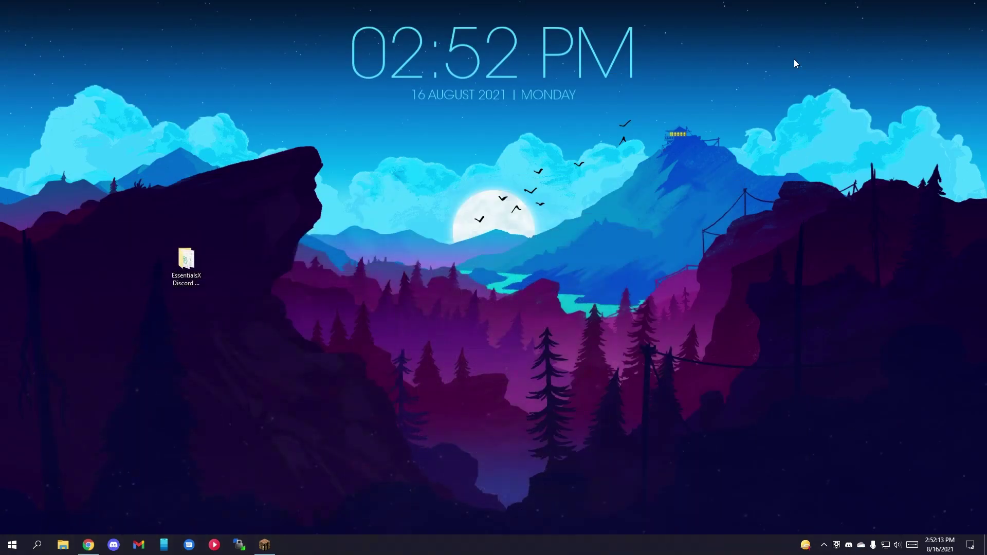
Start the Paper server from the EssentialsX Discord Tutorial desktop folder to generate the plugin configs, and stop it with the stop command.
{"action": "double_click", "coordinate": [190, 255]}
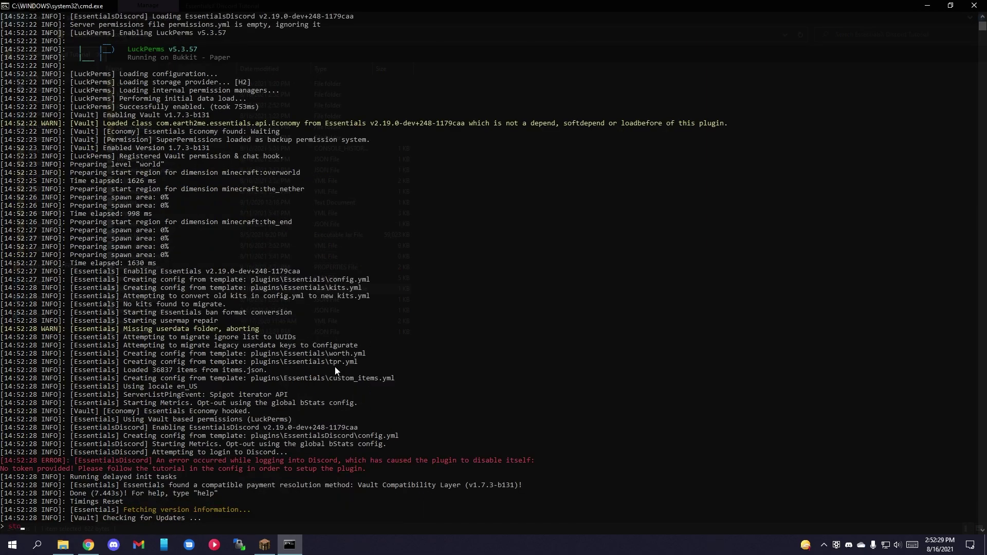
{"action": "type", "text": "stop"}
{"action": "key", "text": "Return"}
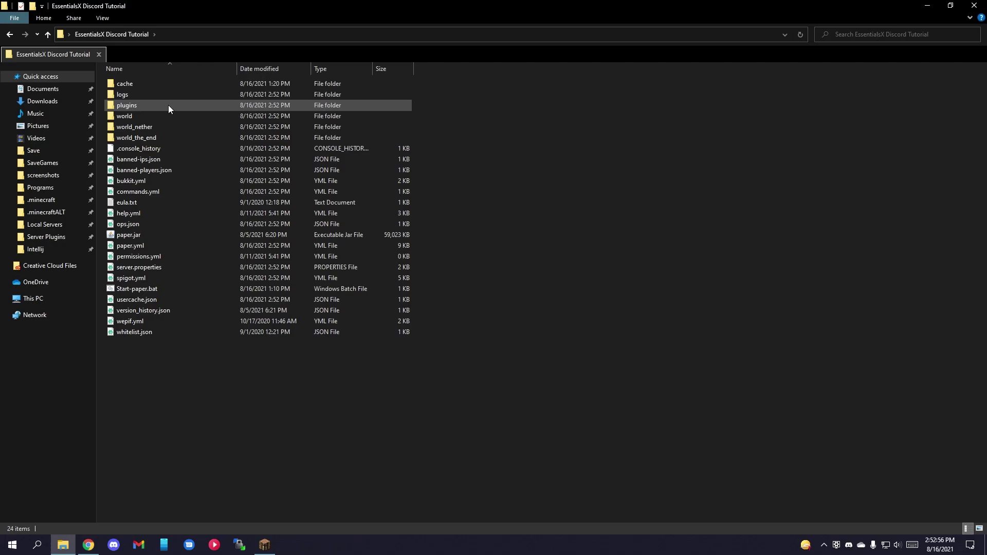
Open config.yml from the EssentialsDiscord folder inside the server's plugins folder.
{"action": "double_click", "coordinate": [168, 104]}
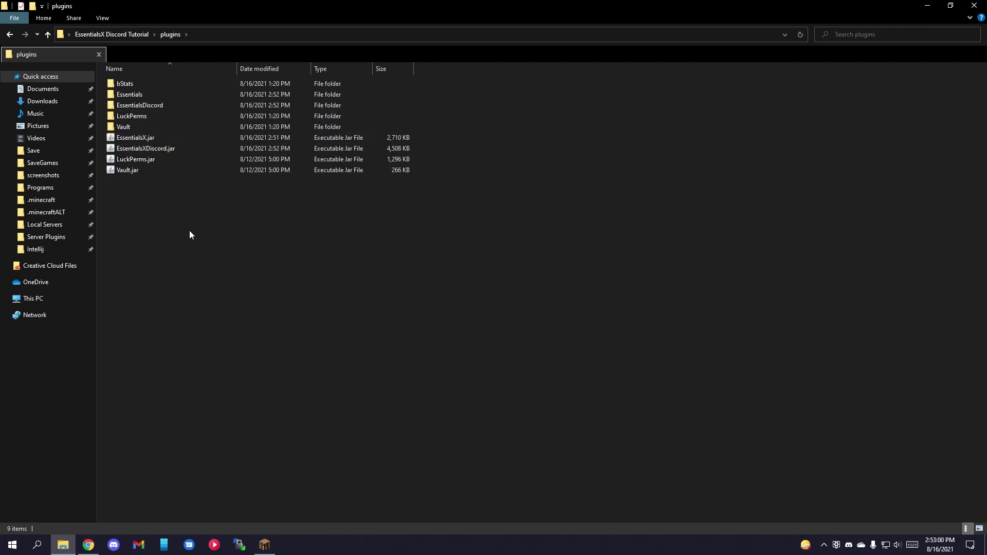
{"action": "double_click", "coordinate": [185, 107]}
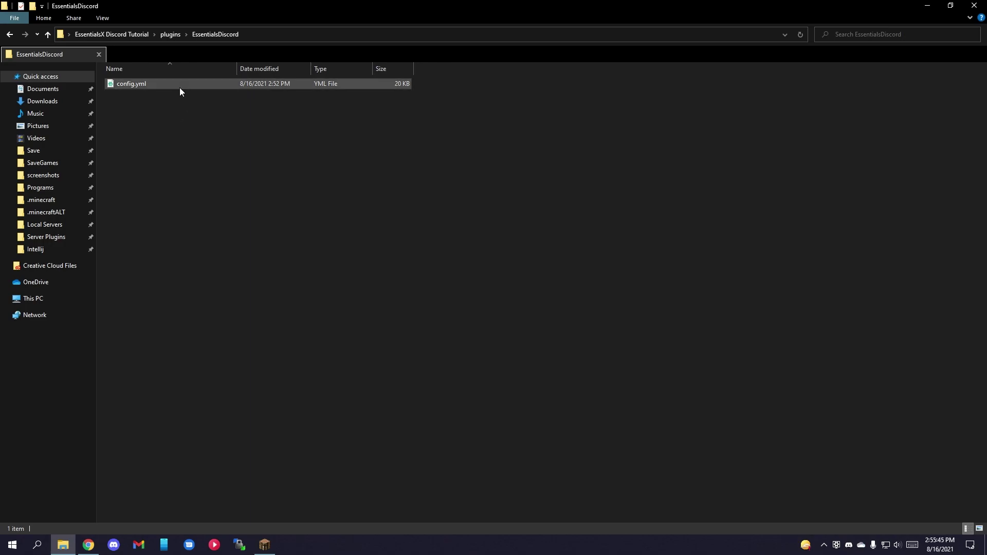
{"action": "double_click", "coordinate": [167, 87]}
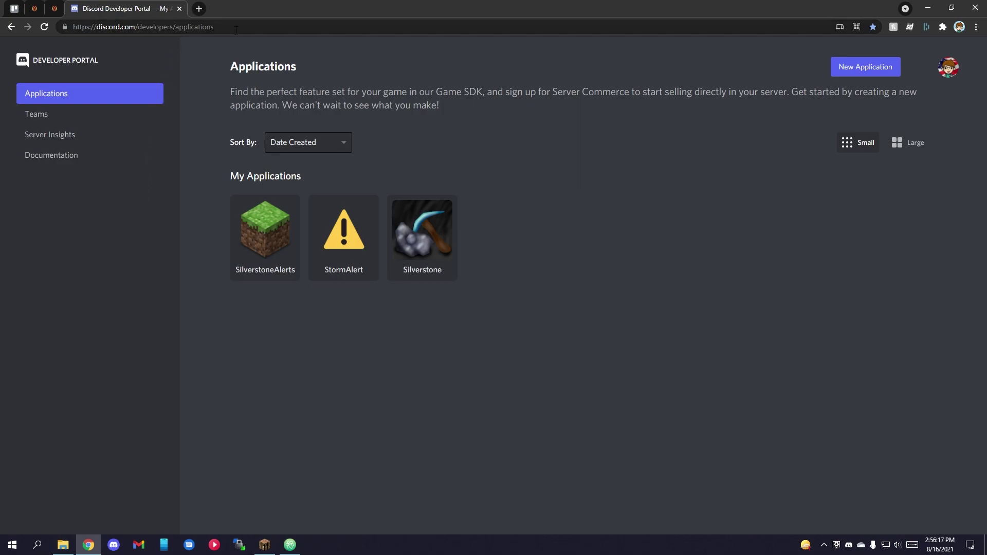
Create a Discord application named EssentialsX Discord Tutorial in the Developer Portal and save it with the red flask image as its icon.
{"action": "left_click", "coordinate": [66, 29]}
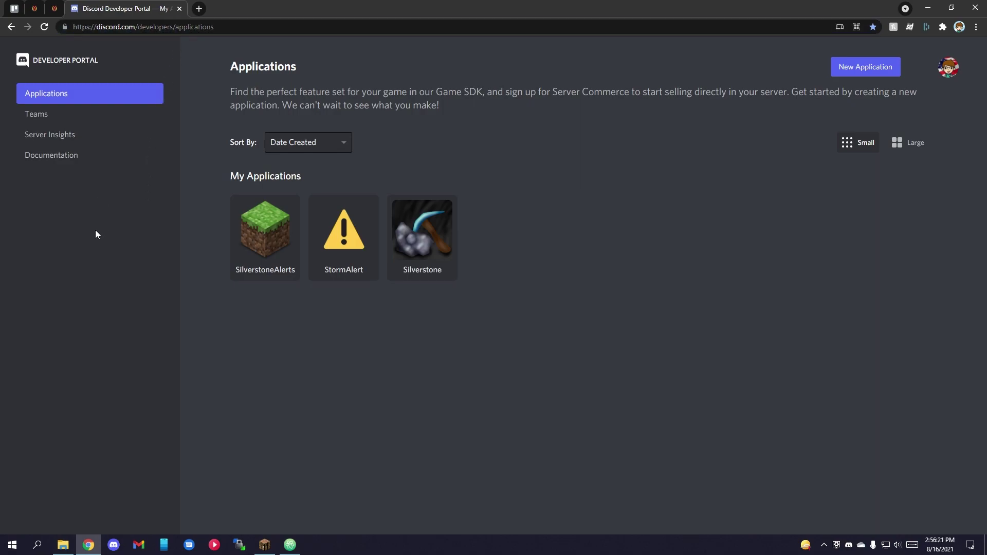
{"action": "left_click", "coordinate": [854, 72]}
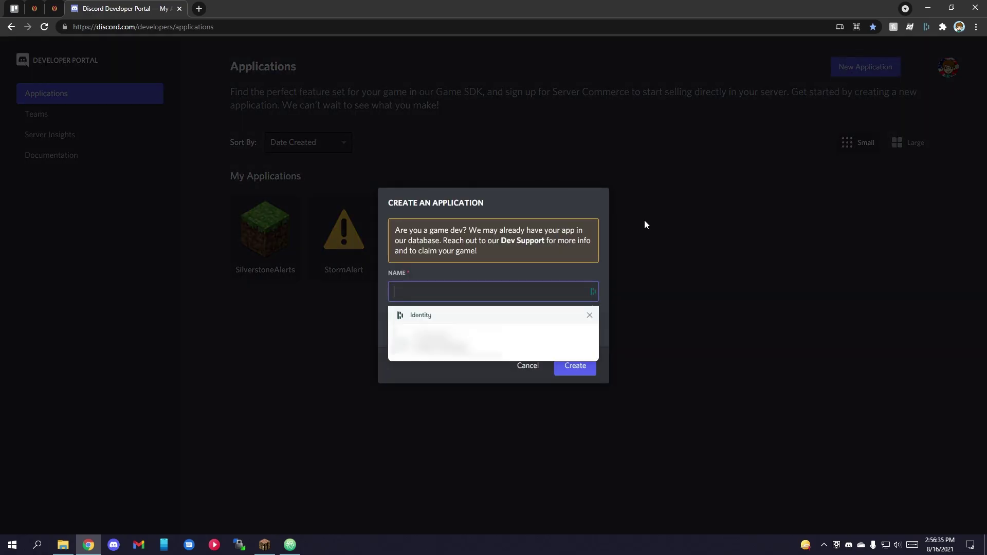
{"action": "type", "text": "Essenti"}
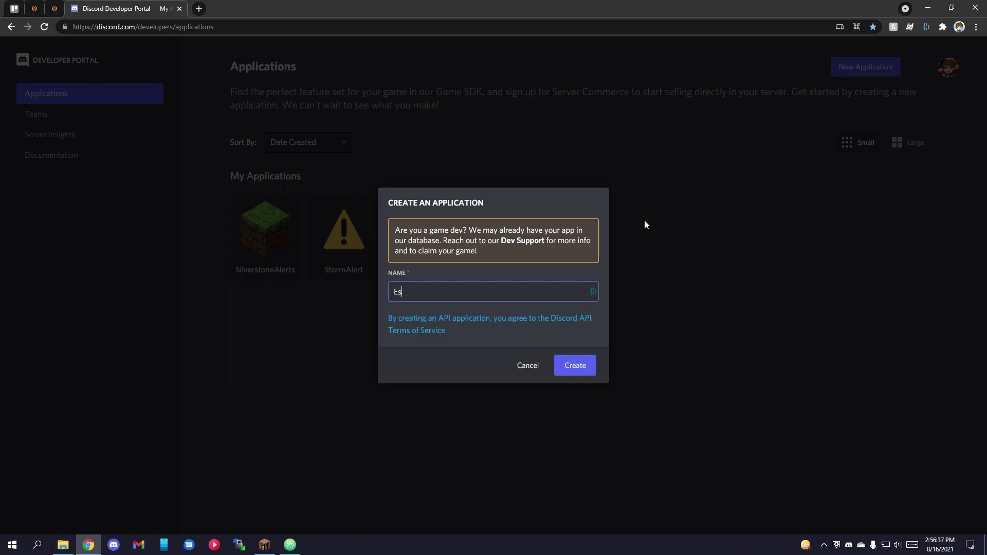
{"action": "type", "text": "alsX Discord Tutorial"}
{"action": "left_click", "coordinate": [575, 364]}
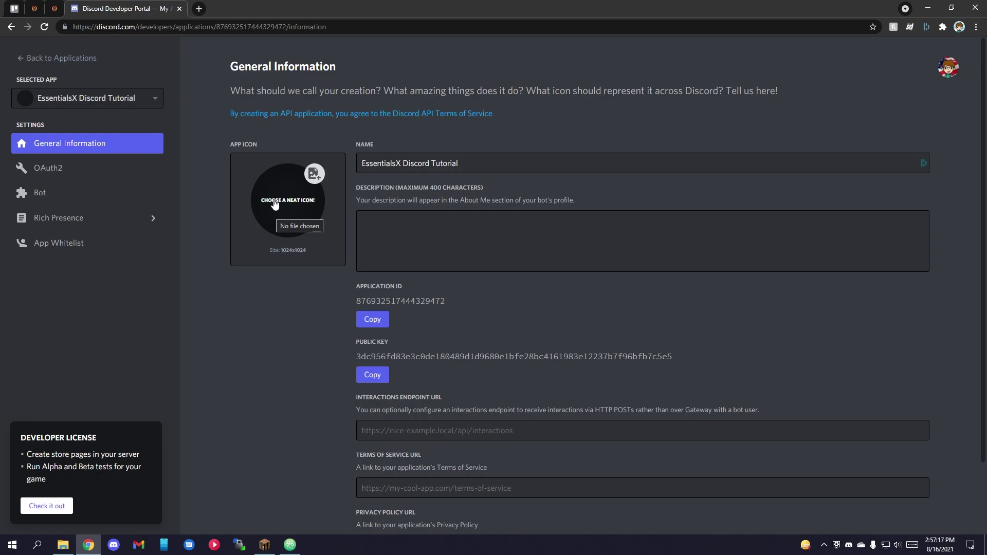
{"action": "left_click", "coordinate": [275, 204]}
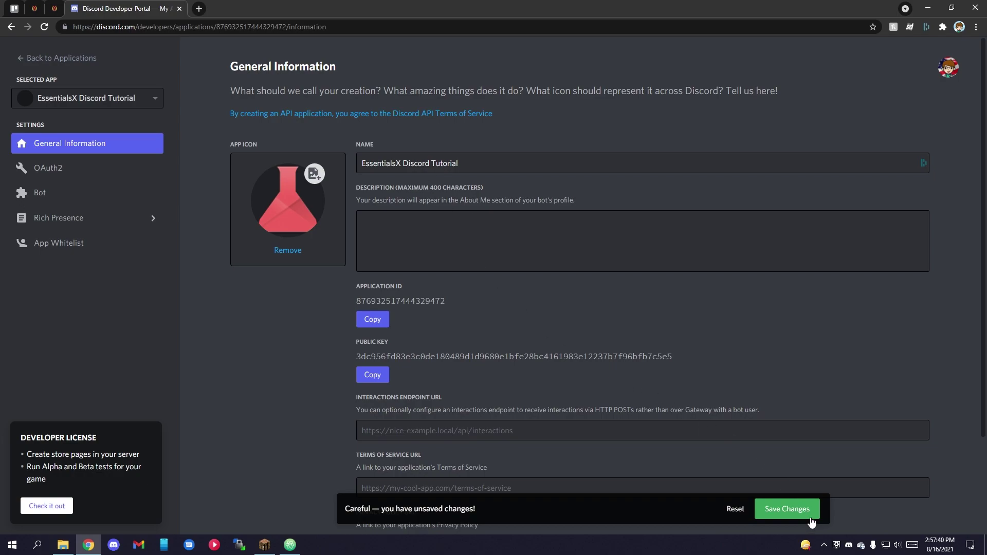
{"action": "left_click", "coordinate": [792, 510]}
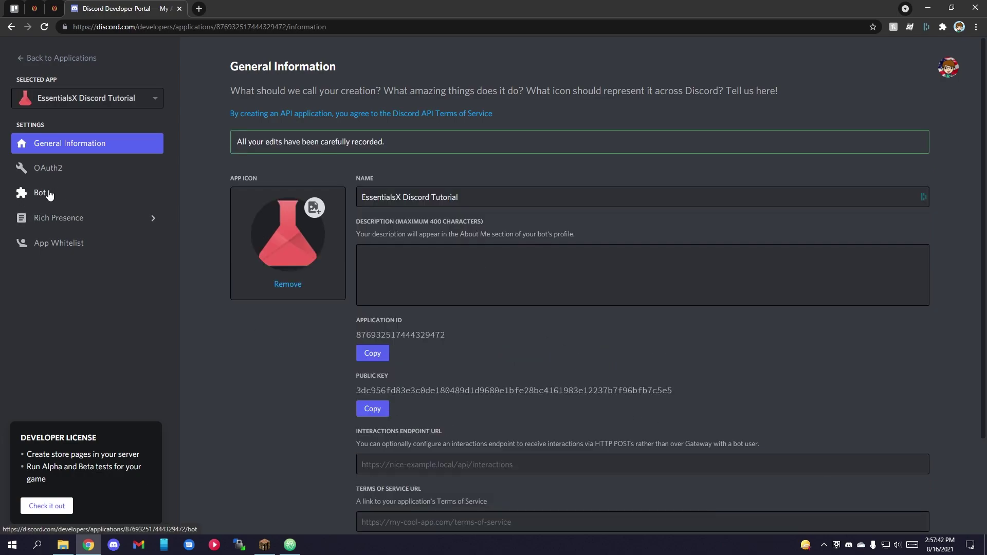
Add a bot user to the EssentialsX Discord Tutorial application.
{"action": "left_click", "coordinate": [58, 193]}
{"action": "left_click", "coordinate": [906, 166]}
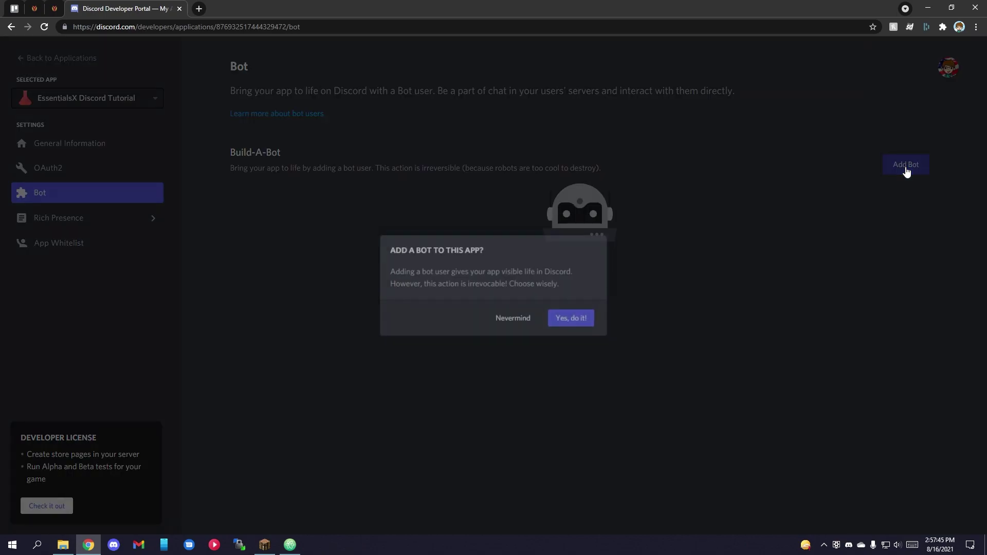
{"action": "left_click", "coordinate": [573, 320]}
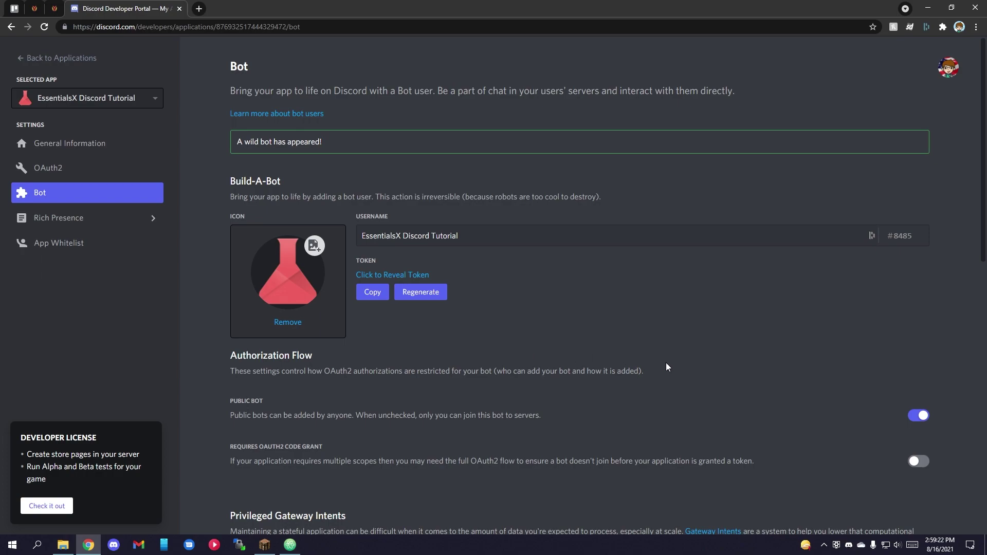
Make the bot non-public, enable its Presence Intent and Server Members Intent, and save the changes.
{"action": "left_click", "coordinate": [919, 415]}
{"action": "scroll", "coordinate": [852, 362], "scroll_direction": "down", "scroll_amount": 2}
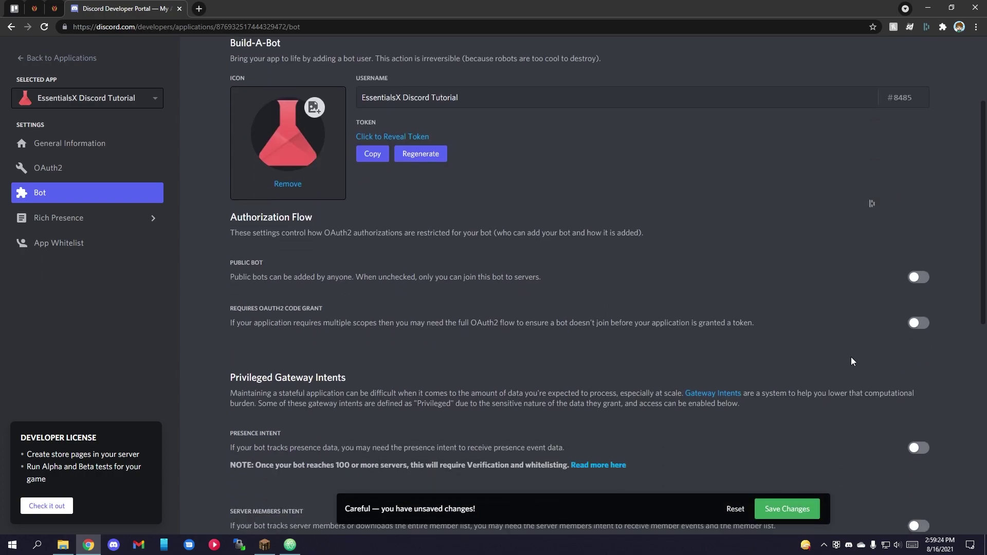
{"action": "scroll", "coordinate": [851, 360], "scroll_direction": "down", "scroll_amount": 2}
{"action": "left_click", "coordinate": [918, 329]}
{"action": "left_click", "coordinate": [917, 408]}
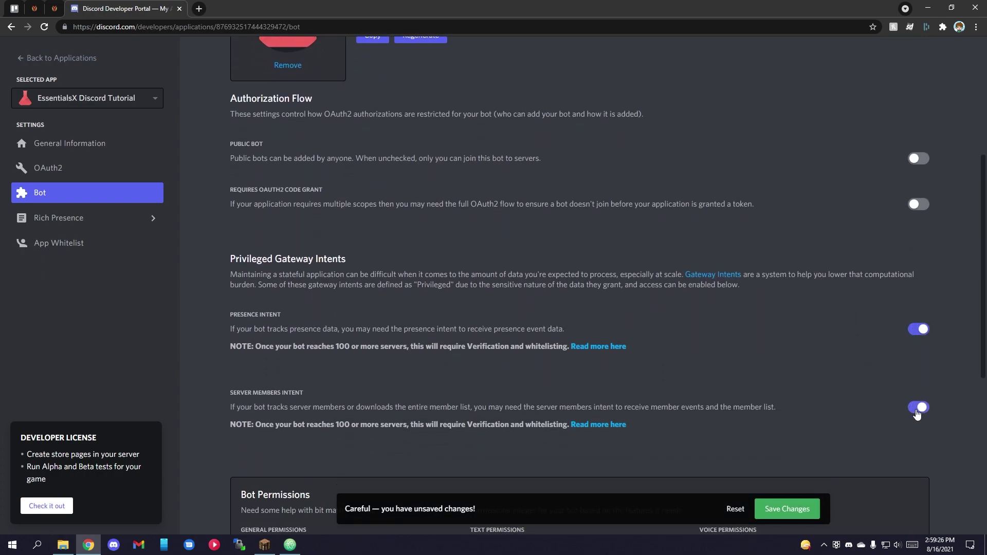
{"action": "scroll", "coordinate": [786, 362], "scroll_direction": "up", "scroll_amount": 1}
{"action": "left_click", "coordinate": [786, 508]}
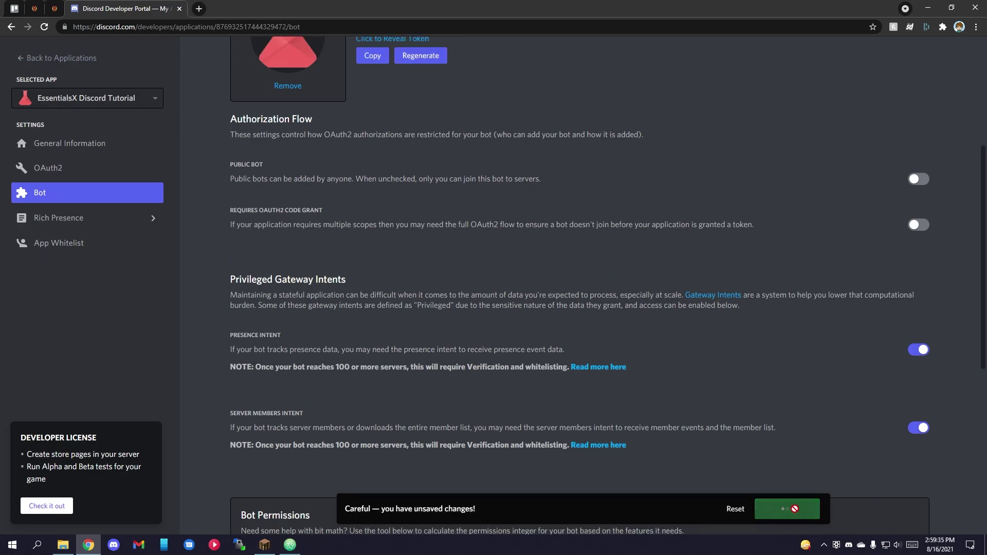
Generate an OAuth2 invite URL with the bot and applications.commands scopes and the Administrator permission, and copy it.
{"action": "left_click", "coordinate": [62, 172]}
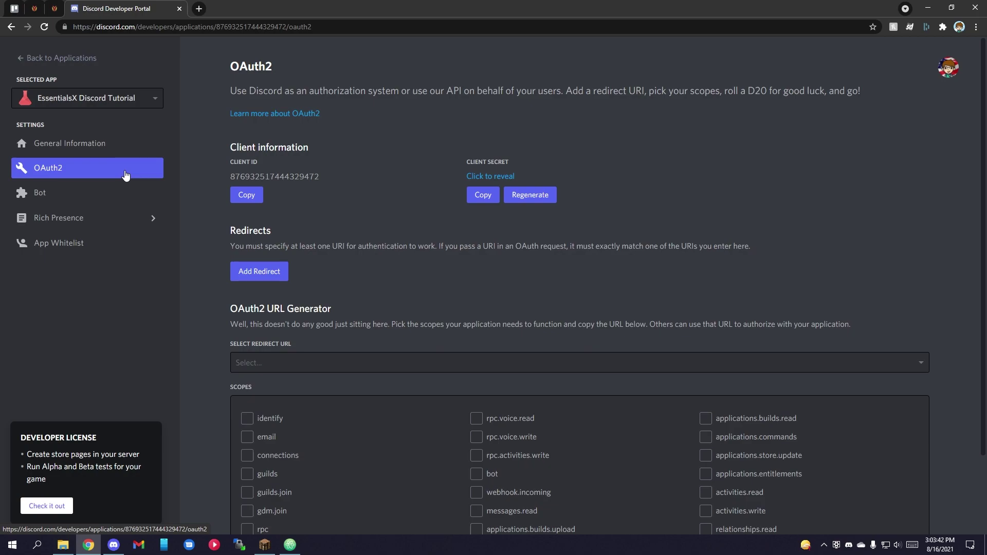
{"action": "scroll", "coordinate": [194, 232], "scroll_direction": "down", "scroll_amount": 2}
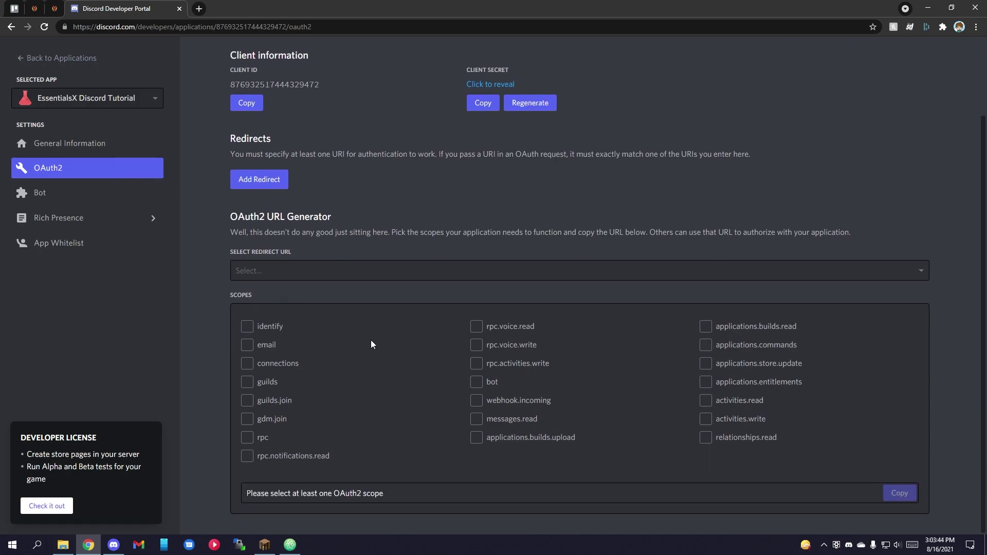
{"action": "left_click", "coordinate": [477, 382]}
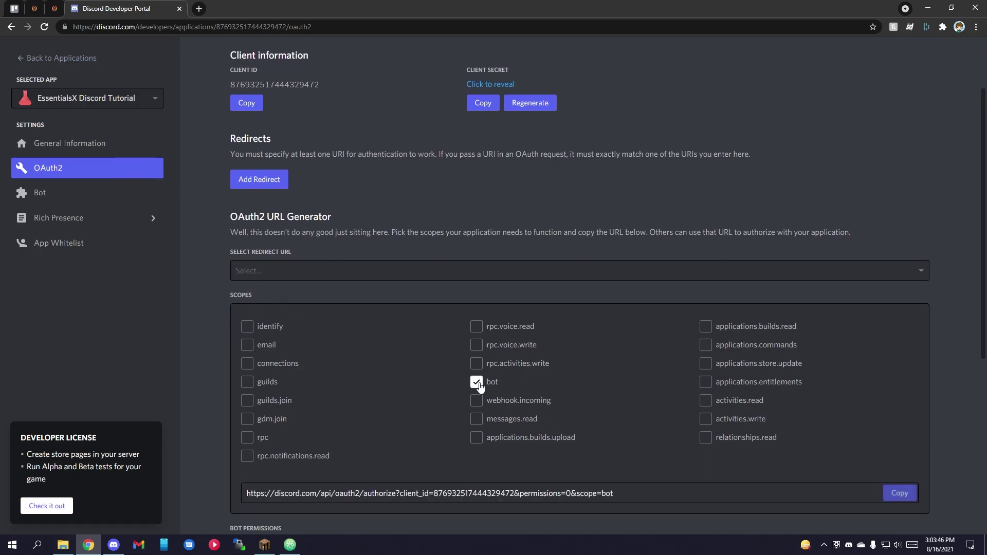
{"action": "left_click", "coordinate": [706, 344]}
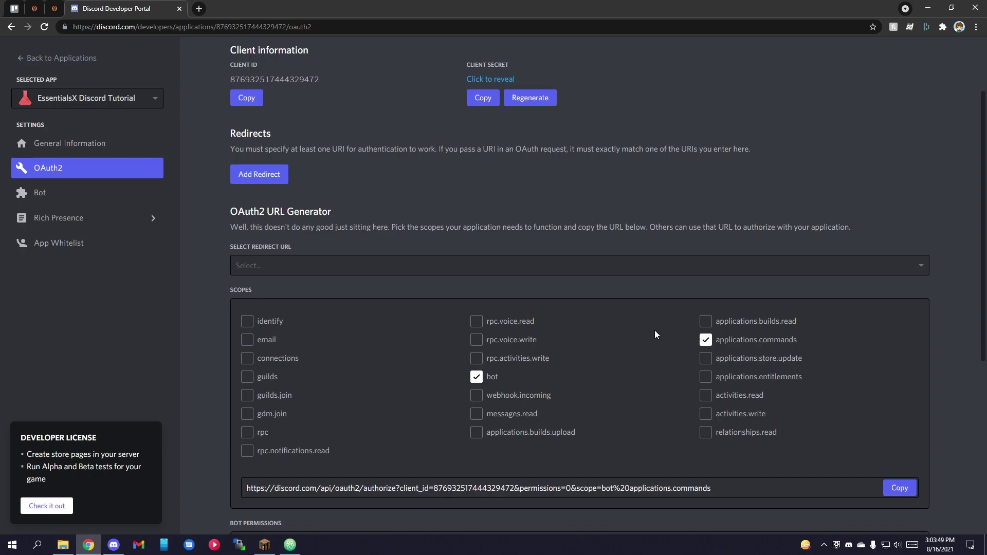
{"action": "scroll", "coordinate": [327, 291], "scroll_direction": "down", "scroll_amount": 6}
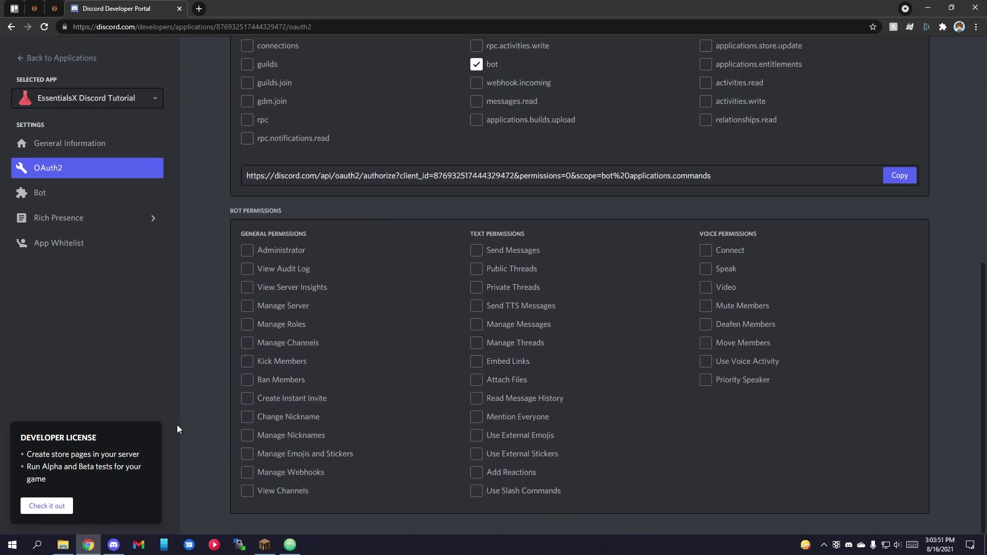
{"action": "left_click", "coordinate": [245, 252]}
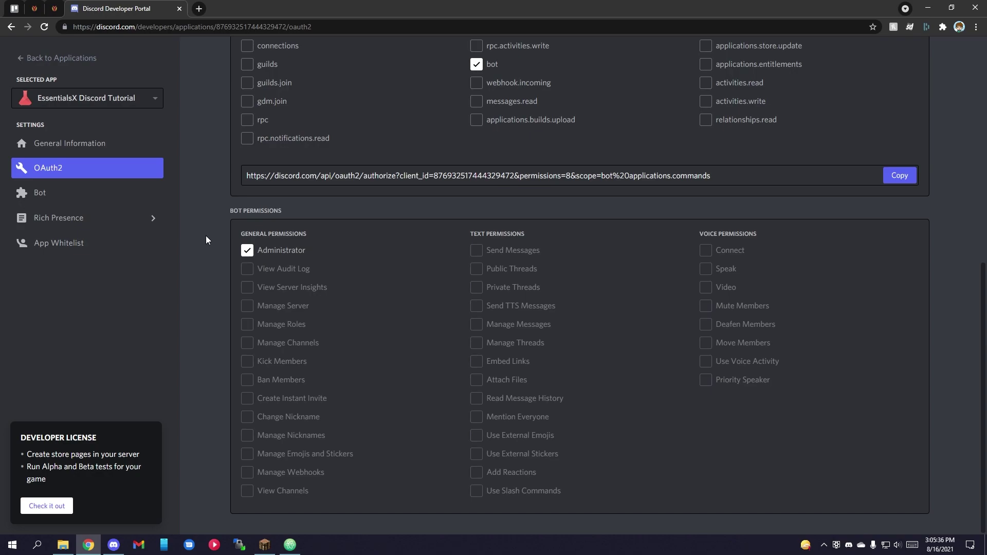
{"action": "left_click", "coordinate": [901, 176]}
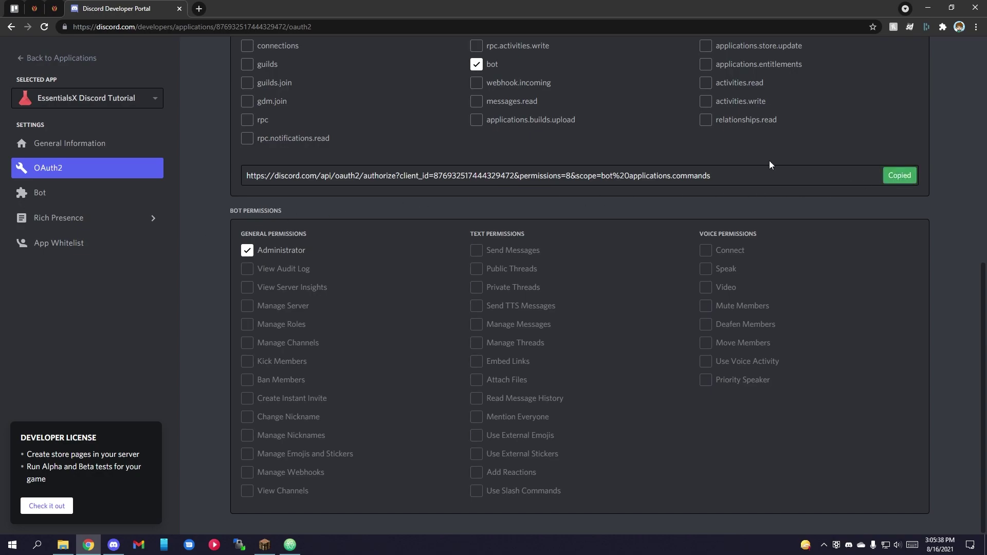
Open the copied invite URL in a new browser tab and authorize the bot for the EssentialsX Discord Tutorial server.
{"action": "left_click", "coordinate": [199, 8]}
{"action": "key", "text": "ctrl+v"}
{"action": "key", "text": "Return"}
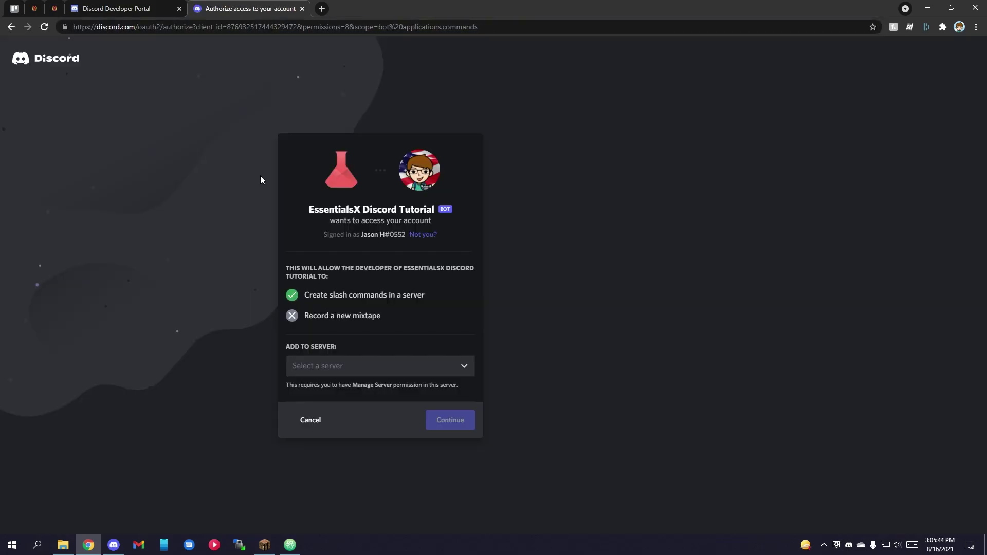
{"action": "left_click", "coordinate": [348, 370]}
{"action": "left_click", "coordinate": [345, 387]}
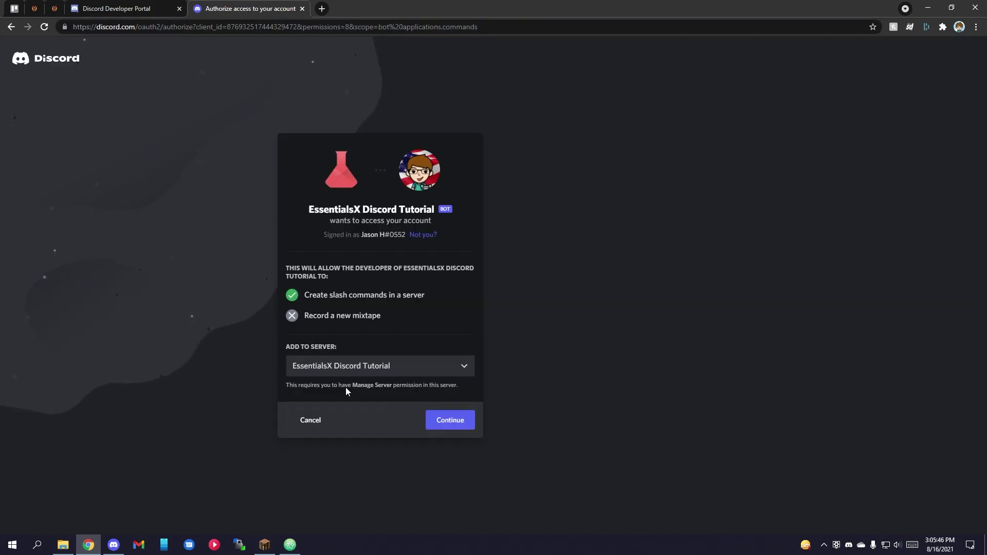
{"action": "left_click", "coordinate": [449, 423]}
{"action": "left_click", "coordinate": [448, 422]}
{"action": "left_click", "coordinate": [317, 355]}
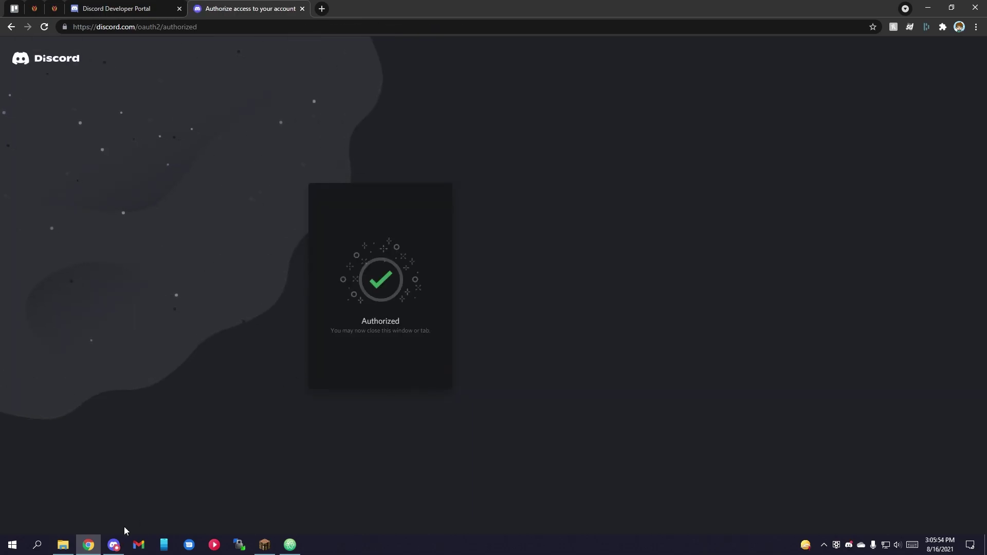
Switch to Discord and view the bot's profile from its join message in the chatting-for-all channel.
{"action": "left_click", "coordinate": [114, 544]}
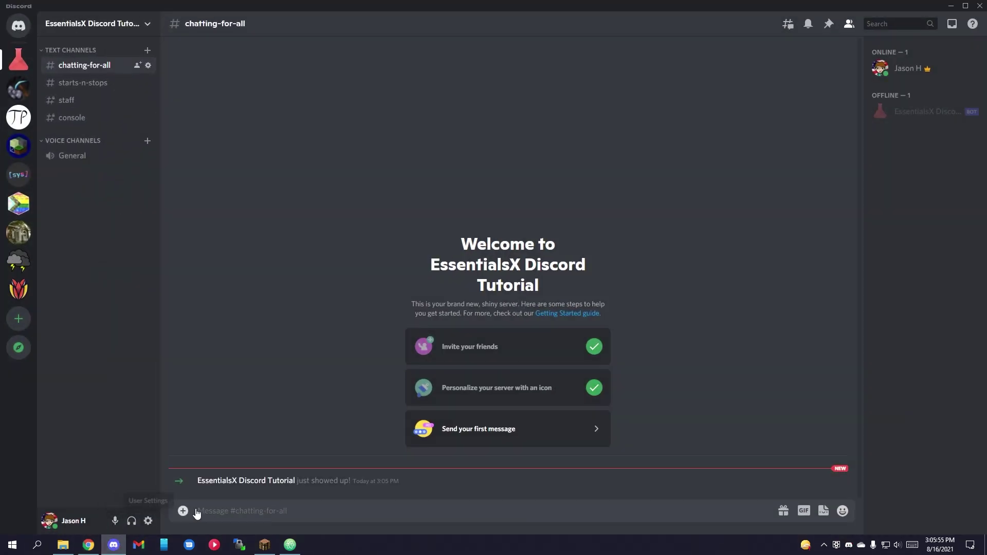
{"action": "left_click", "coordinate": [278, 481]}
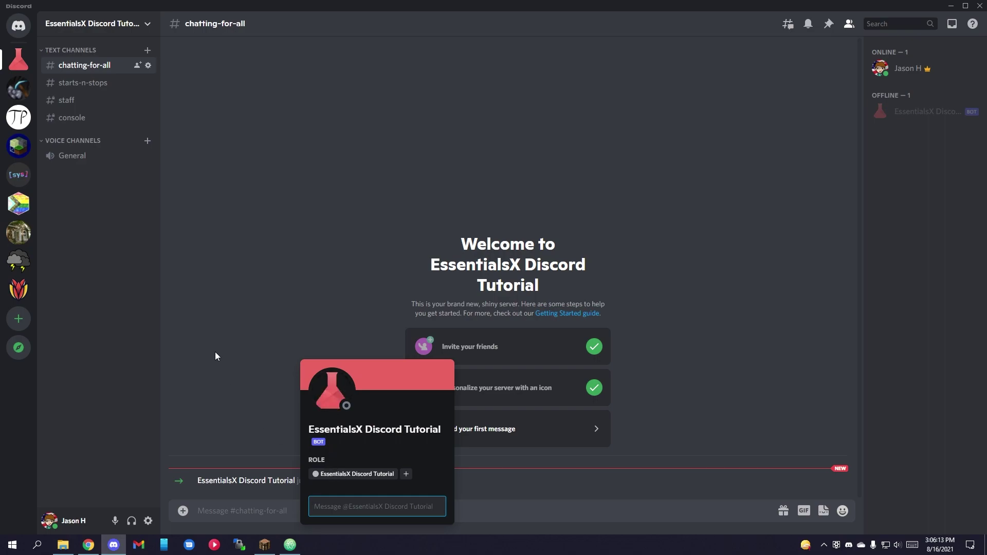
Close the open profile and view the bot's profile from the server's member list.
{"action": "left_click", "coordinate": [117, 268]}
{"action": "left_click", "coordinate": [921, 117]}
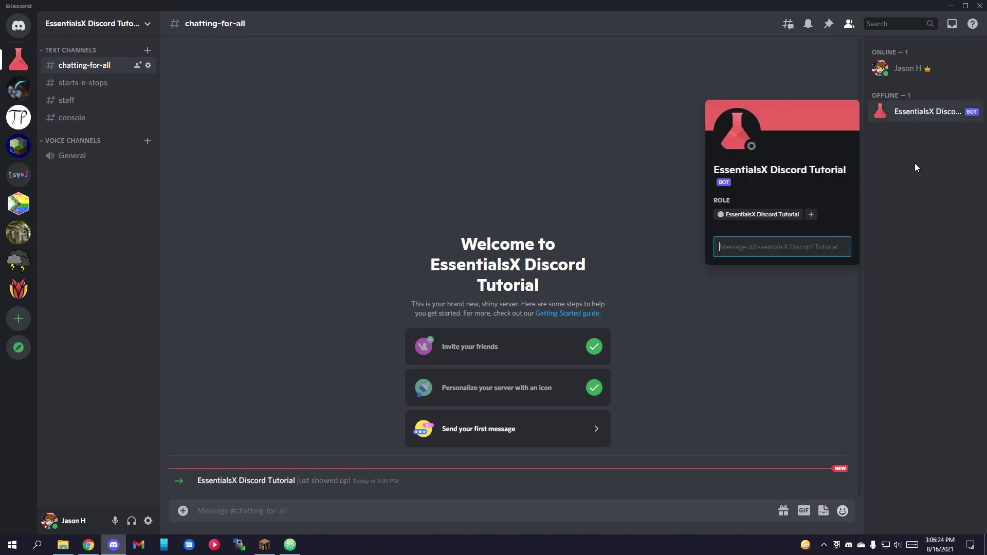
Copy the bot token from the Bot page of the Discord Developer Portal in Chrome and paste it as the token value in config.yml in Atom.
{"action": "left_click", "coordinate": [87, 546]}
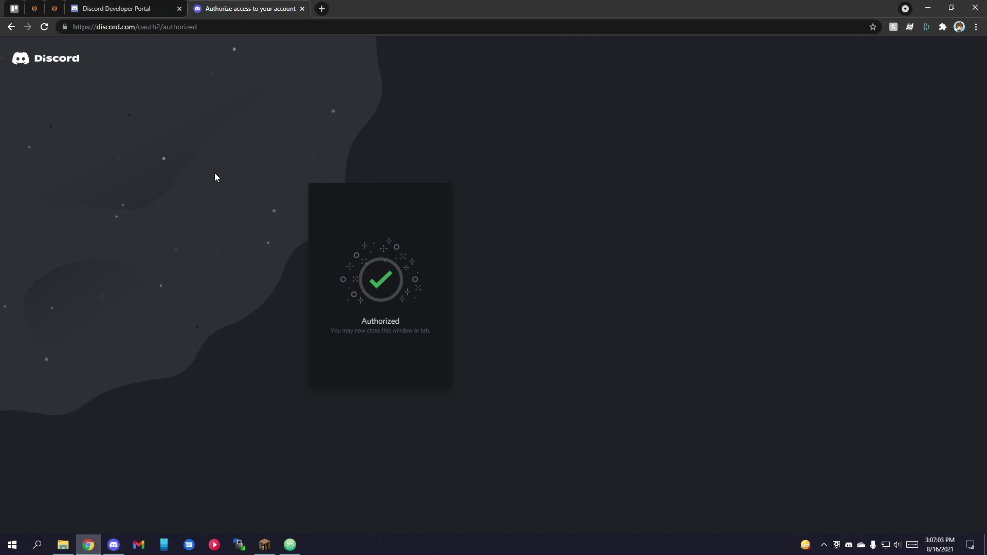
{"action": "left_click", "coordinate": [302, 9]}
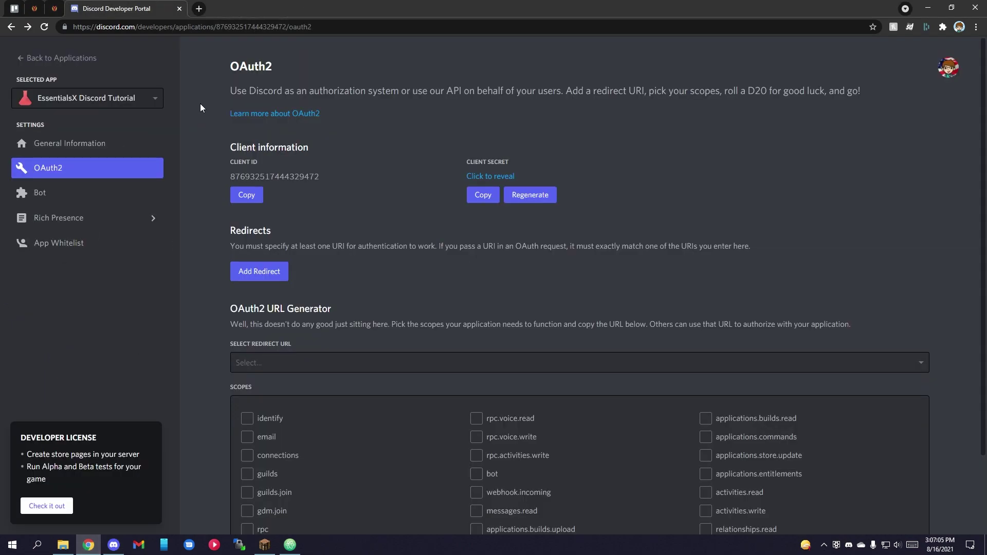
{"action": "left_click", "coordinate": [105, 193]}
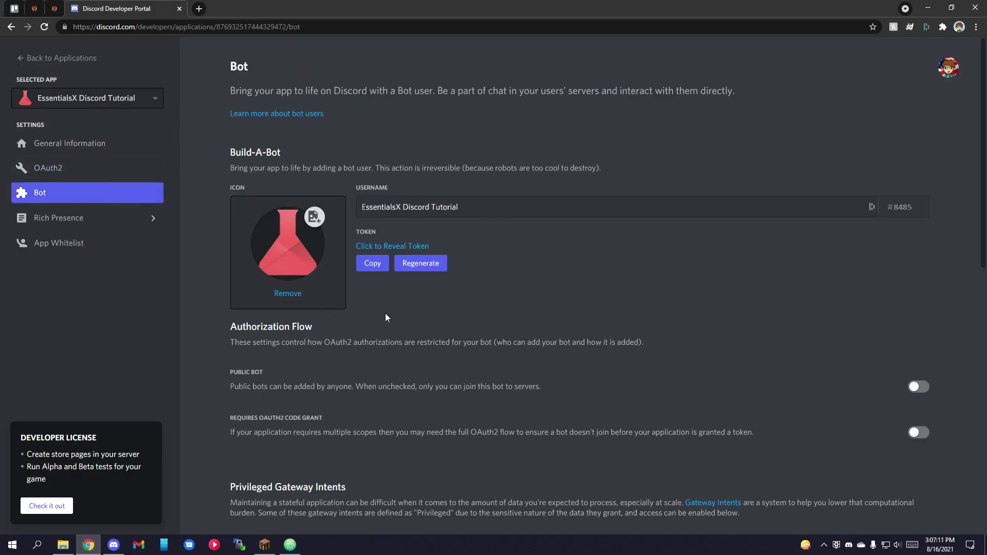
{"action": "left_click", "coordinate": [373, 263]}
{"action": "left_click", "coordinate": [292, 546]}
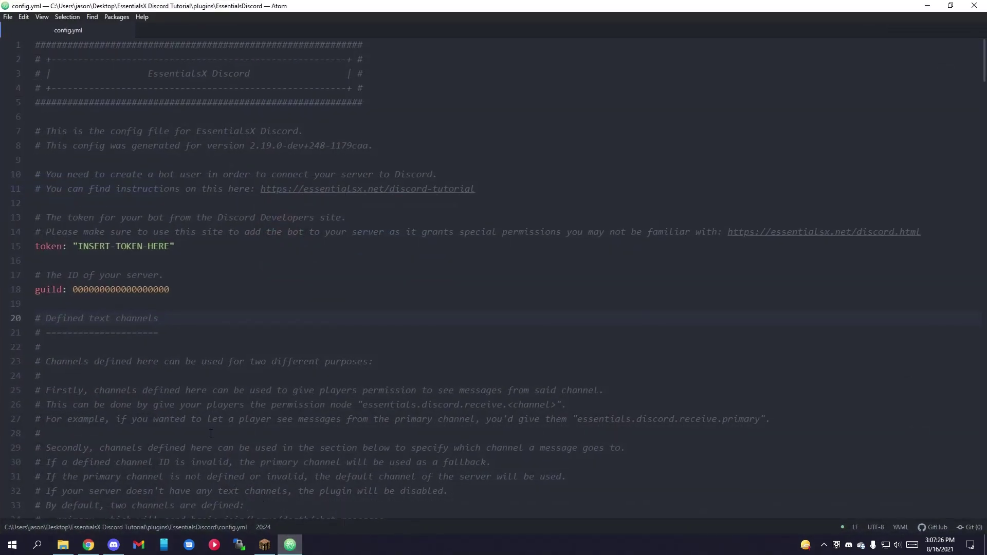
{"action": "left_click_drag", "start_coordinate": [78, 246], "coordinate": [170, 246]}
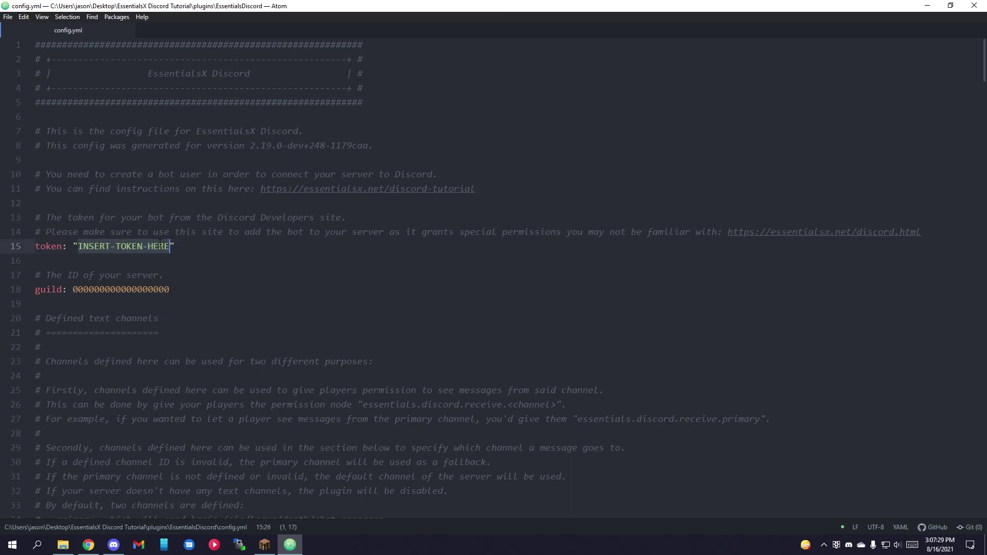
{"action": "key", "text": "ctrl+v"}
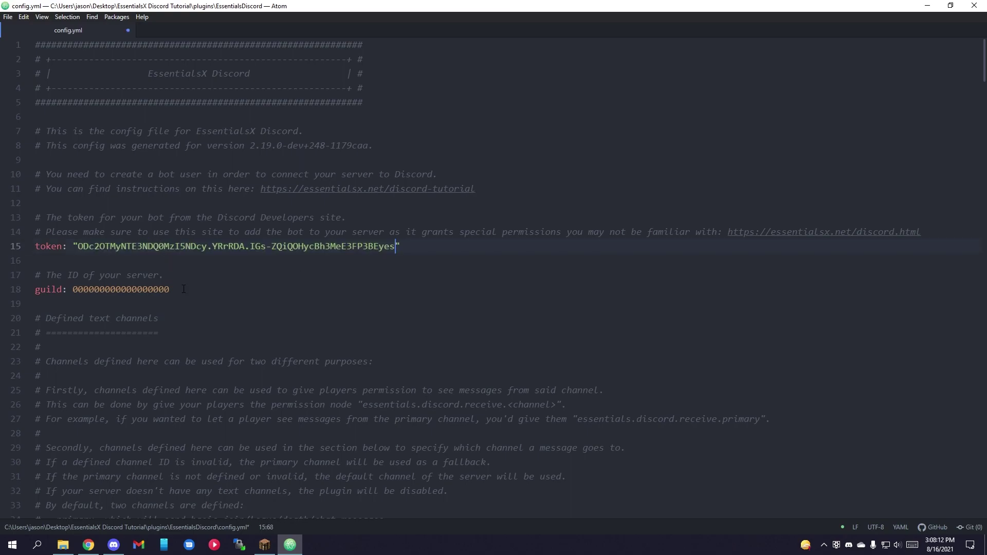
Switch to Discord, enable Developer Mode in the advanced user settings, and close the settings.
{"action": "left_click", "coordinate": [114, 545]}
{"action": "left_click", "coordinate": [148, 520]}
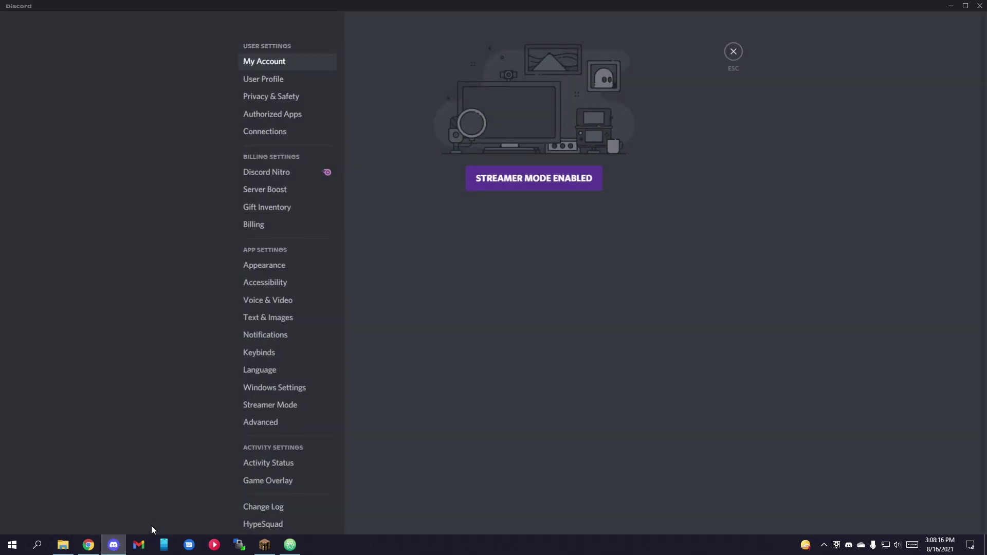
{"action": "left_click", "coordinate": [260, 424]}
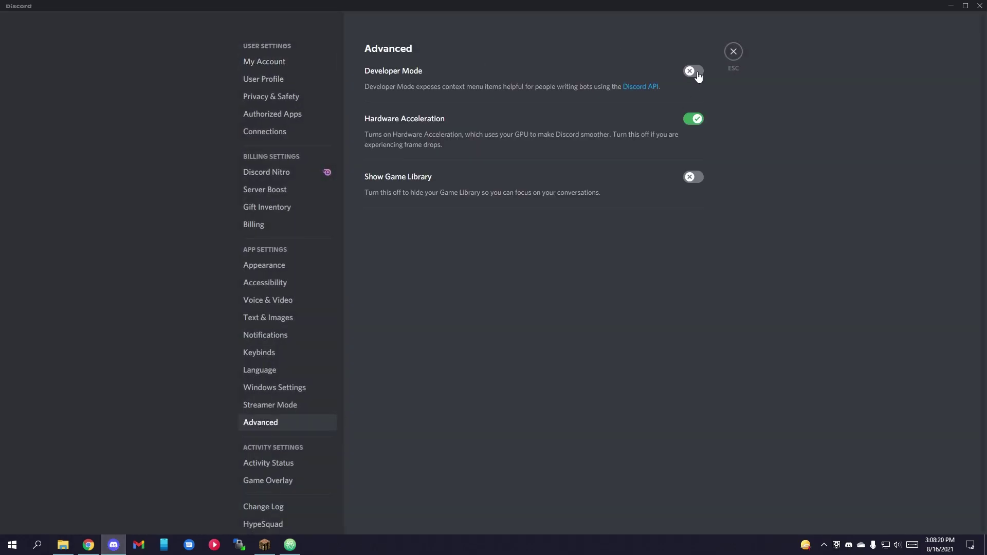
{"action": "left_click", "coordinate": [694, 71]}
{"action": "left_click", "coordinate": [733, 53]}
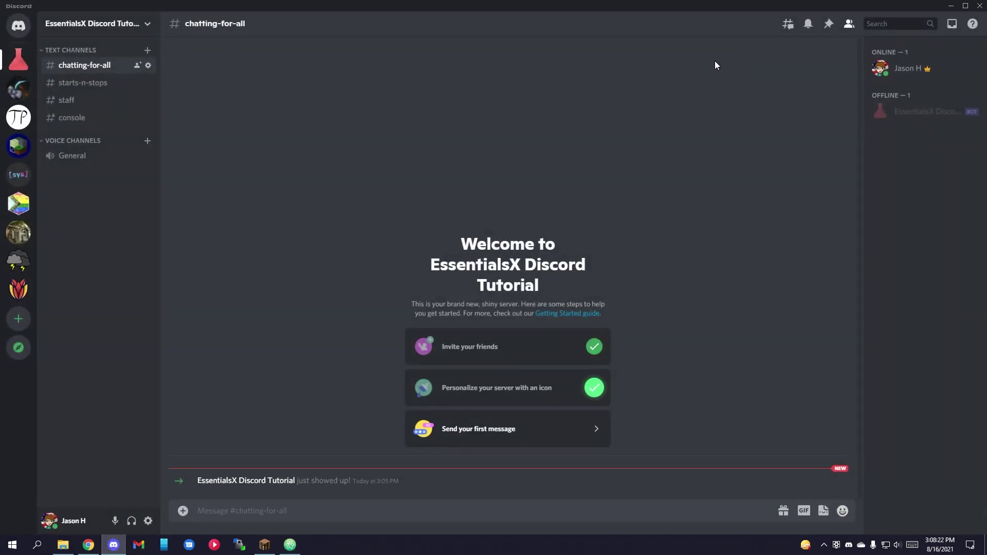
Copy the EssentialsX Discord Tutorial server's ID and paste it as the guild value in config.yml in Atom.
{"action": "right_click", "coordinate": [14, 66]}
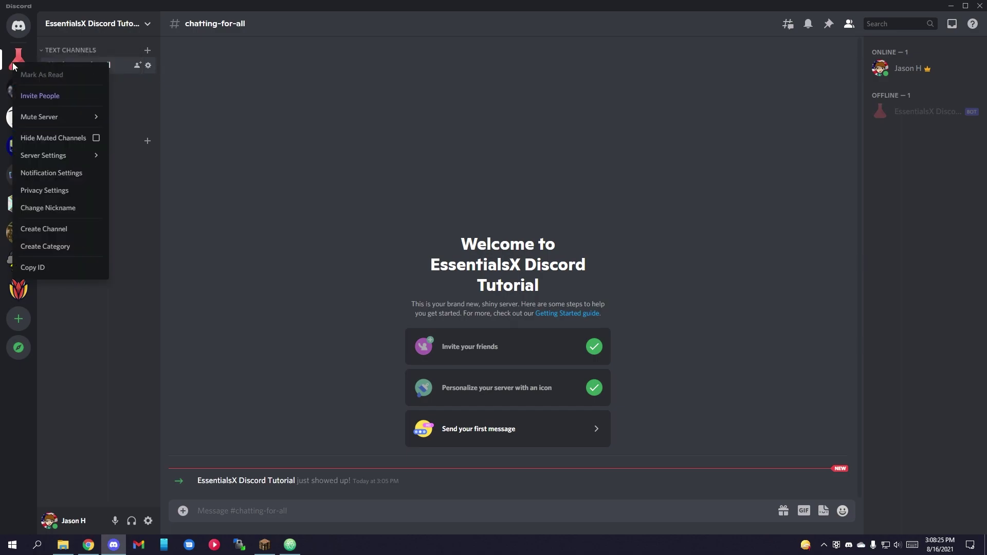
{"action": "left_click", "coordinate": [63, 267]}
{"action": "left_click", "coordinate": [289, 545]}
{"action": "double_click", "coordinate": [128, 289]}
{"action": "key", "text": "ctrl+v"}
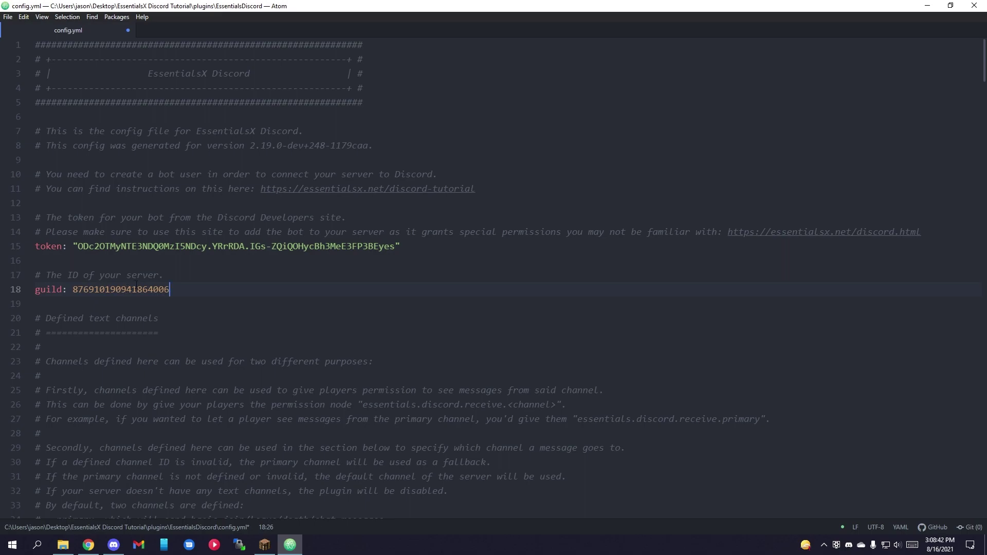
Replace the primary channel's zeros in config.yml with the ID of Discord's chatting-for-all channel, and highlight the comment describing primary.
{"action": "scroll", "coordinate": [163, 262], "scroll_direction": "down", "scroll_amount": 5}
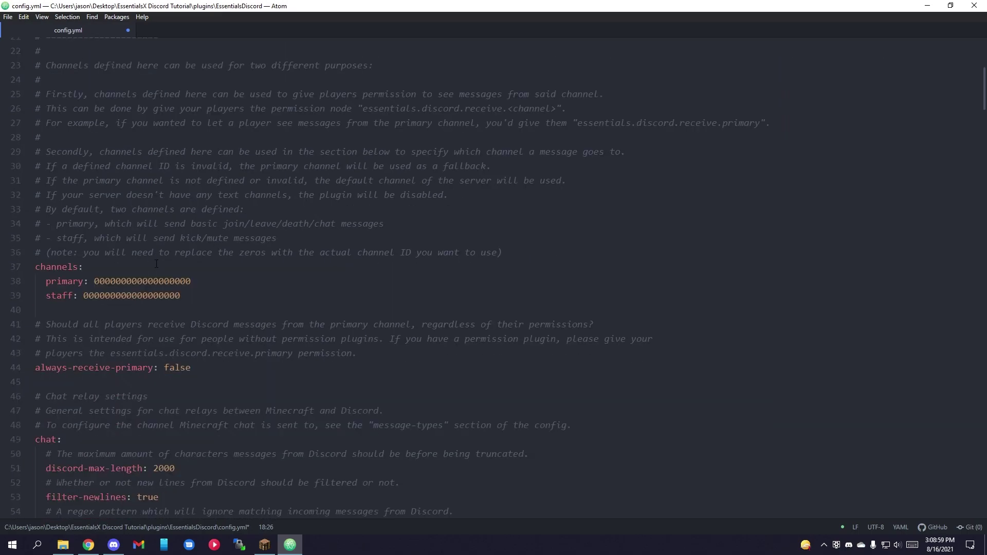
{"action": "double_click", "coordinate": [82, 282]}
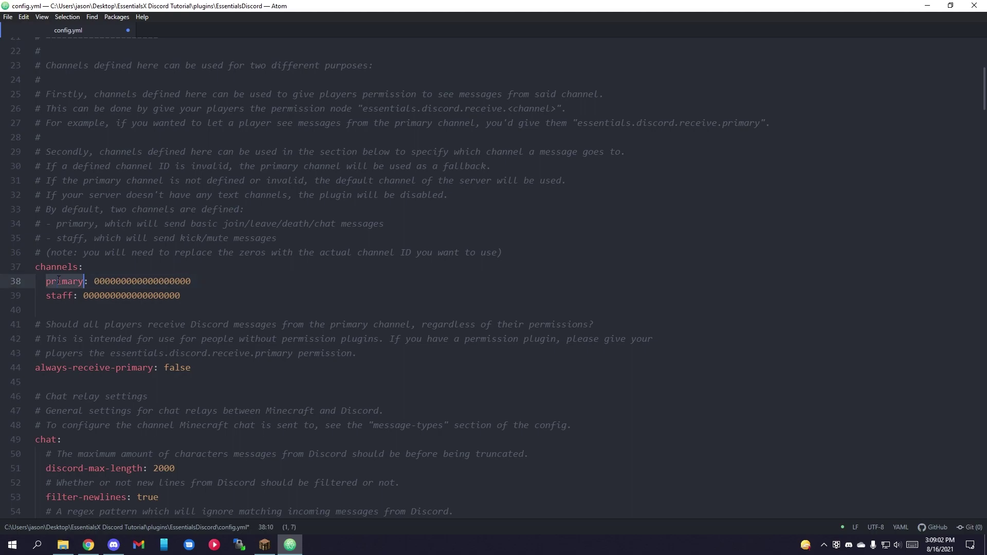
{"action": "double_click", "coordinate": [145, 282]}
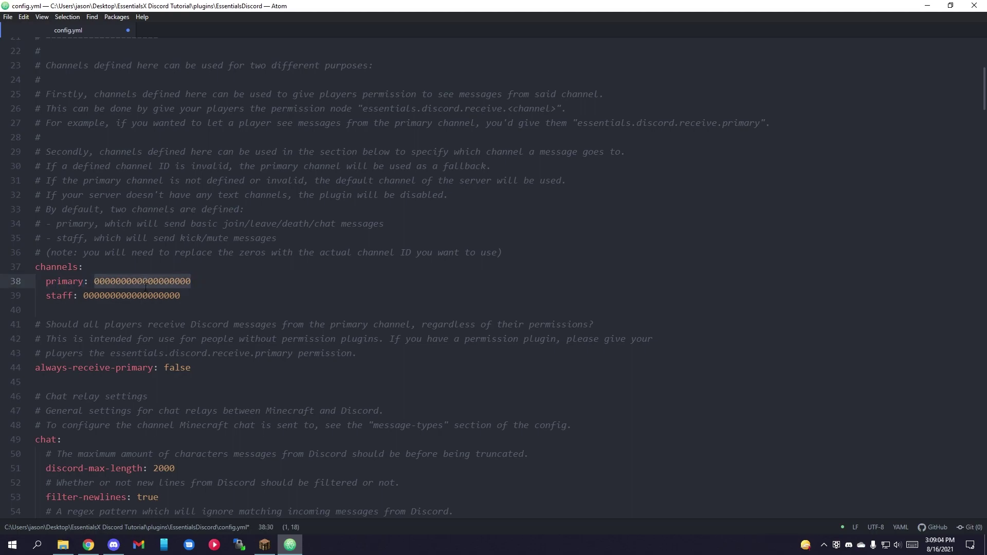
{"action": "left_click", "coordinate": [113, 544]}
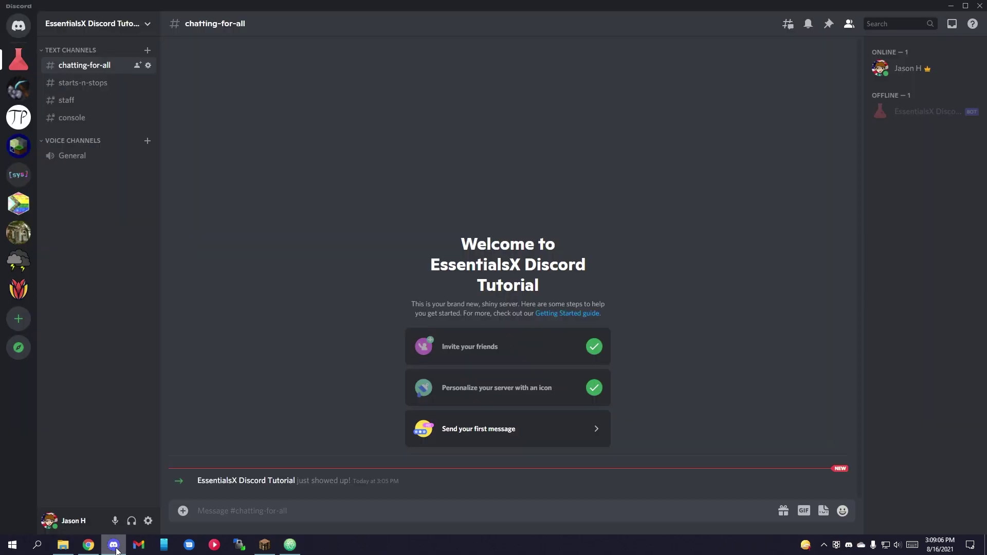
{"action": "right_click", "coordinate": [85, 70]}
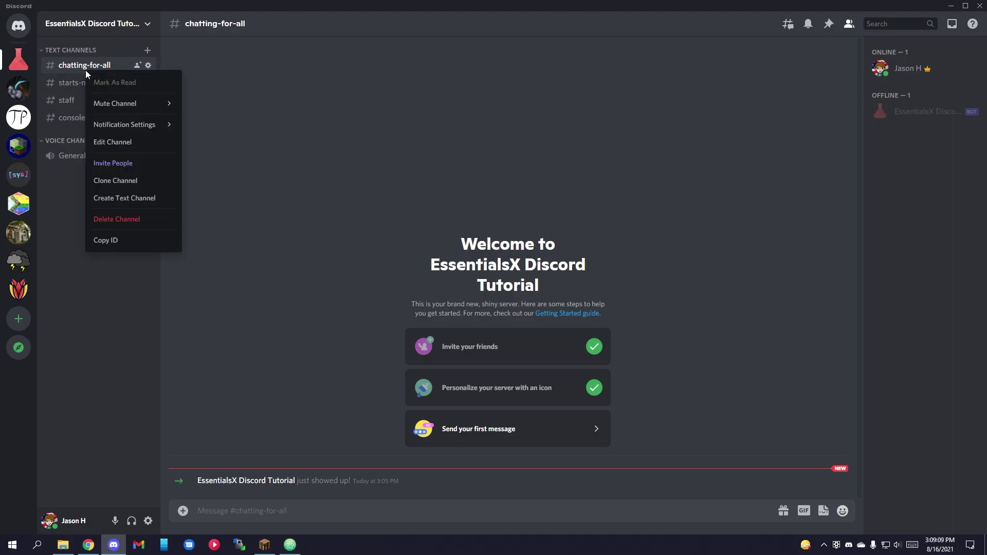
{"action": "left_click", "coordinate": [115, 241]}
{"action": "key", "text": "alt+Tab"}
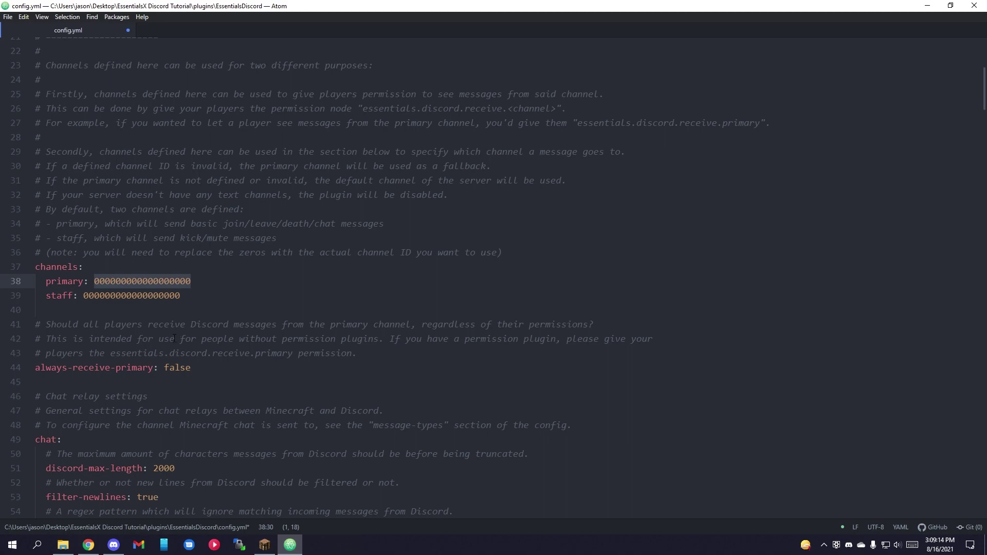
{"action": "key", "text": "ctrl+v"}
{"action": "left_click_drag", "start_coordinate": [56, 224], "coordinate": [393, 229]}
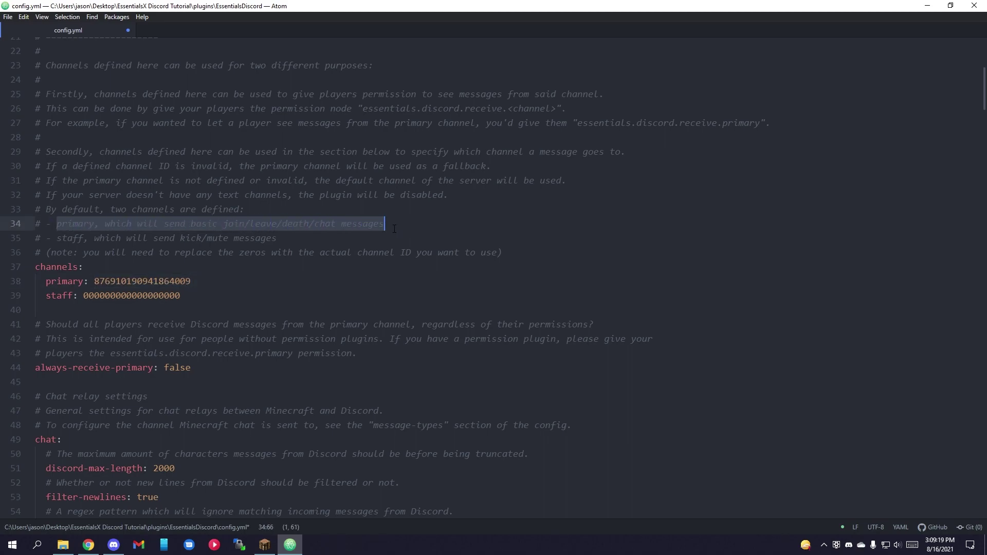
Highlight the comment describing staff, and replace the staff channel's zeros in config.yml with the ID copied from Discord's staff channel.
{"action": "left_click_drag", "start_coordinate": [57, 238], "coordinate": [286, 236]}
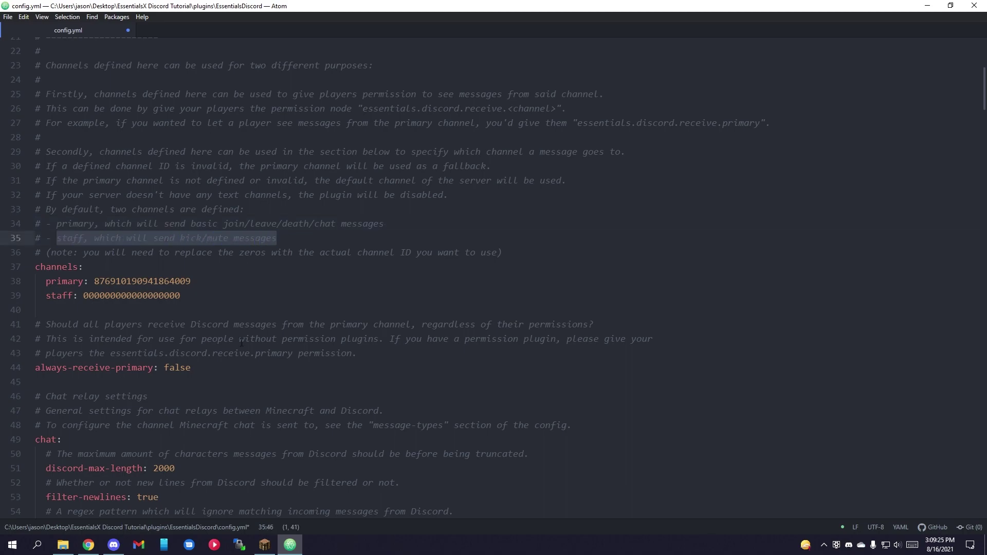
{"action": "left_click", "coordinate": [113, 544]}
{"action": "right_click", "coordinate": [86, 100]}
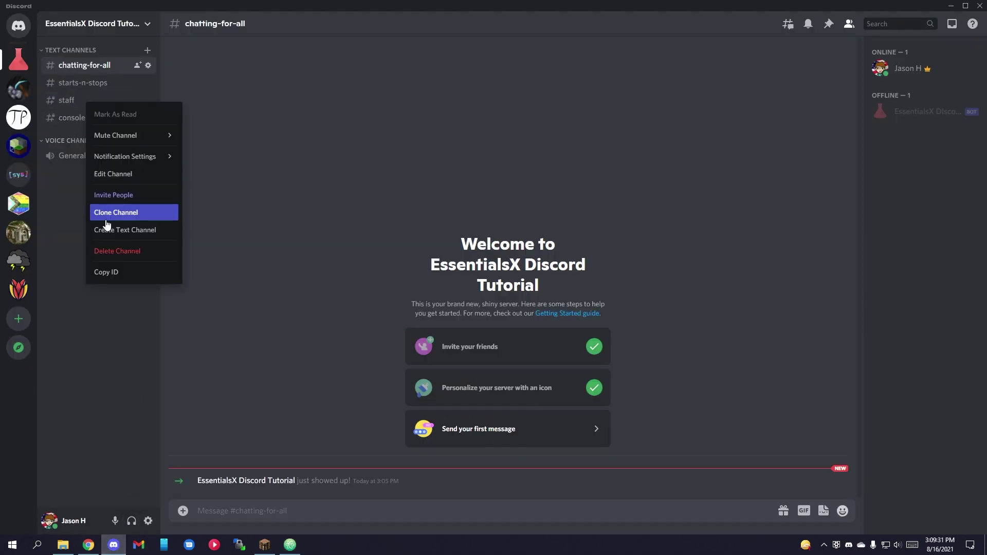
{"action": "left_click", "coordinate": [121, 277]}
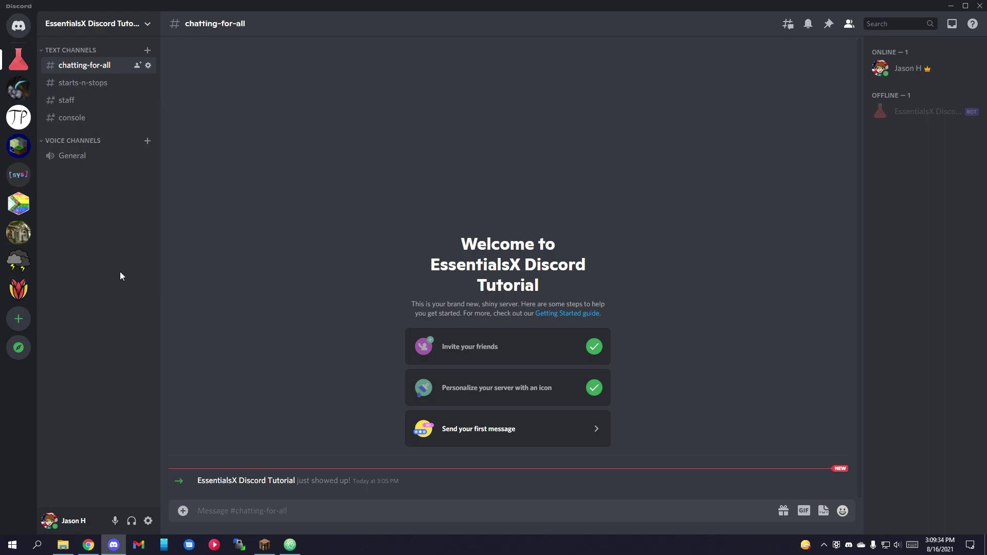
{"action": "key", "text": "alt+Tab"}
{"action": "double_click", "coordinate": [134, 295]}
{"action": "key", "text": "ctrl+v"}
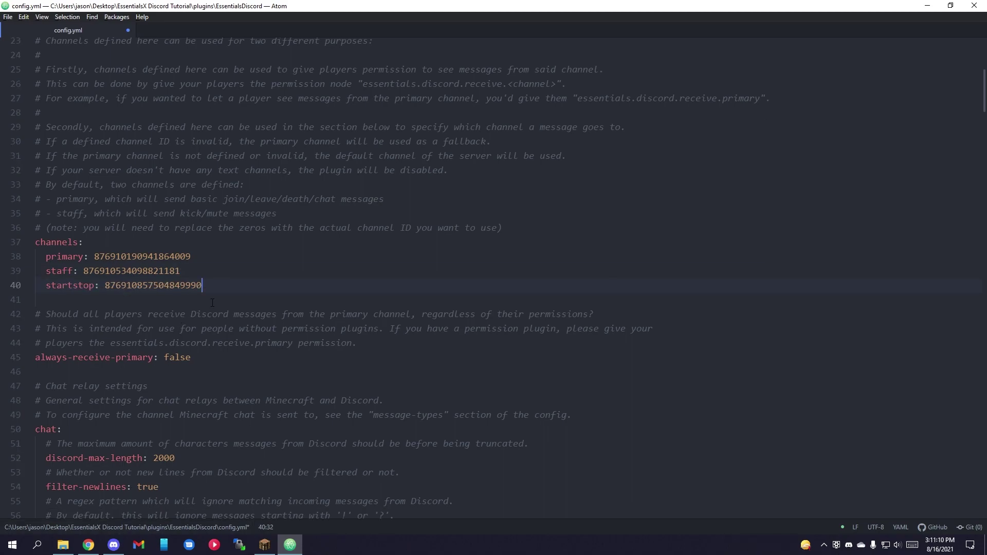
Copy the ID of Discord's console channel and paste it as the channel value in the console relay settings of config.yml.
{"action": "scroll", "coordinate": [212, 303], "scroll_direction": "down", "scroll_amount": 5}
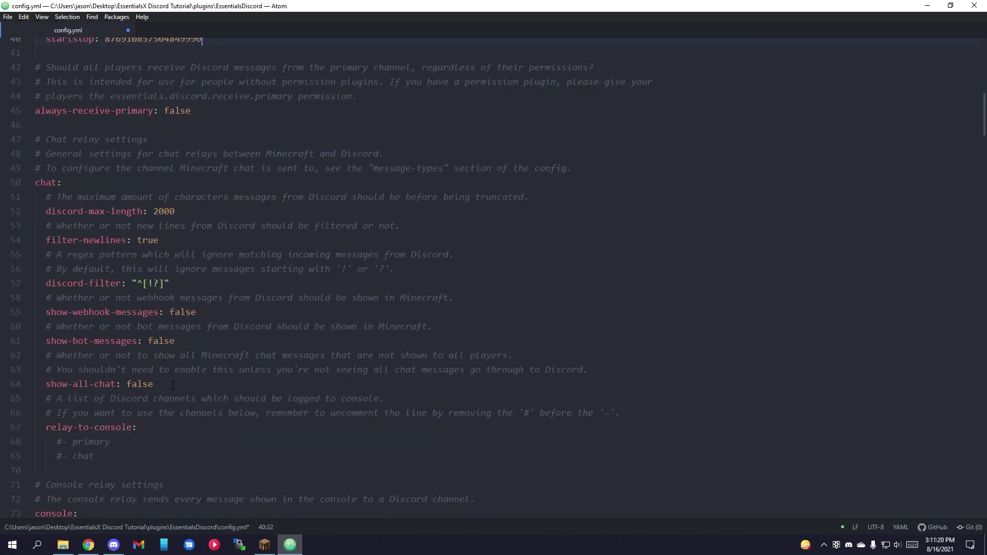
{"action": "scroll", "coordinate": [236, 294], "scroll_direction": "down", "scroll_amount": 1}
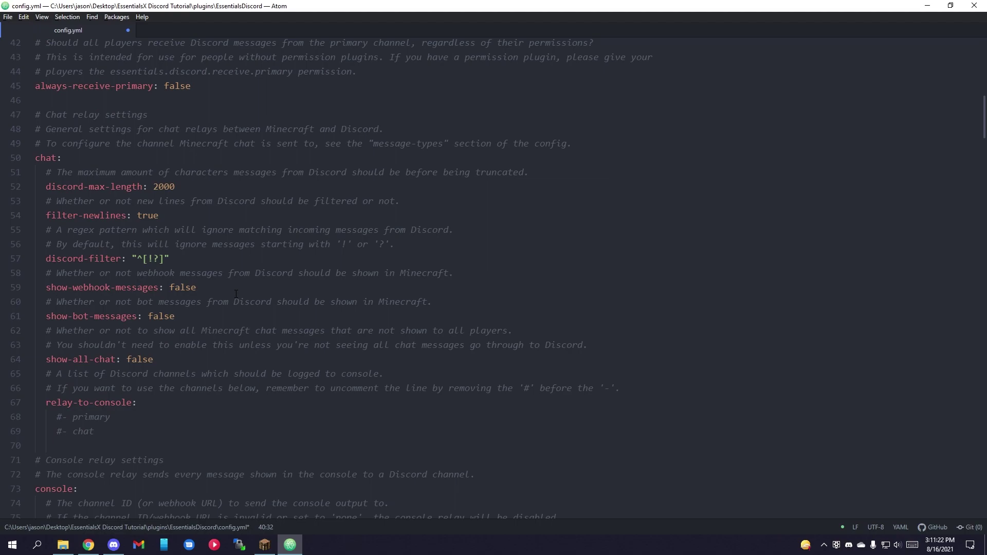
{"action": "scroll", "coordinate": [236, 294], "scroll_direction": "down", "scroll_amount": 10}
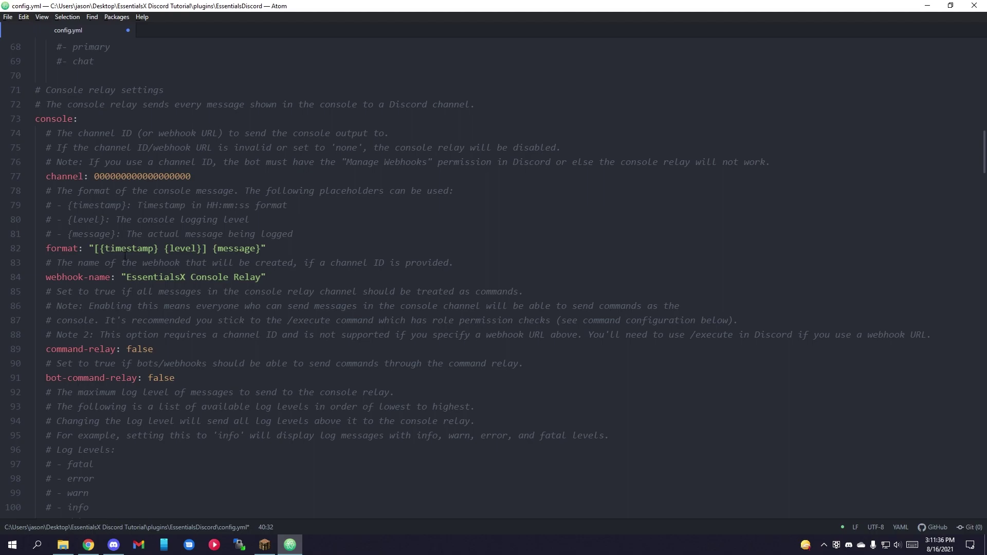
{"action": "left_click", "coordinate": [114, 544]}
{"action": "right_click", "coordinate": [87, 119]}
{"action": "left_click", "coordinate": [135, 288]}
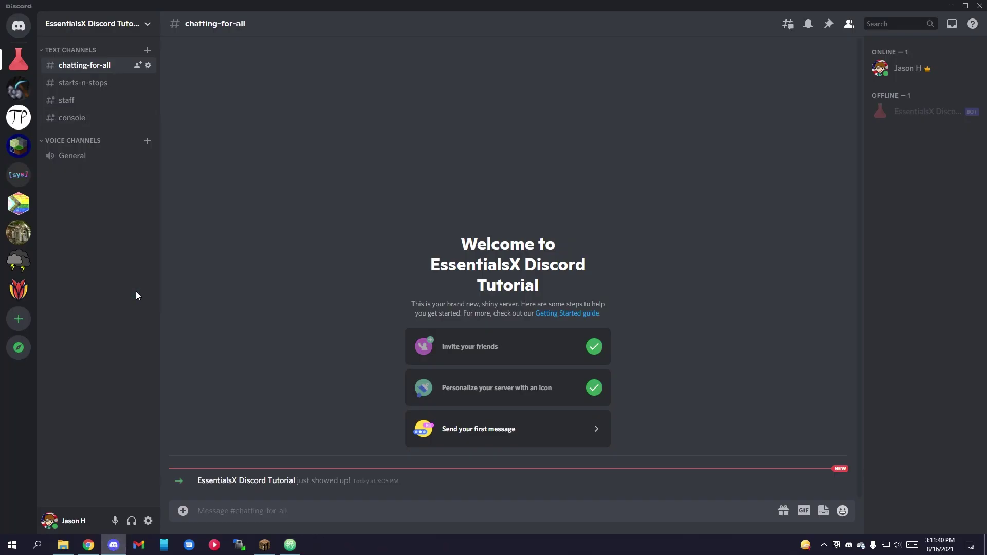
{"action": "key", "text": "alt+Tab"}
{"action": "key", "text": "ctrl+v"}
Check the console channel in Discord and set webhook-name to "Console" in the console relay settings of config.yml.
{"action": "left_click_drag", "start_coordinate": [256, 248], "coordinate": [46, 248]}
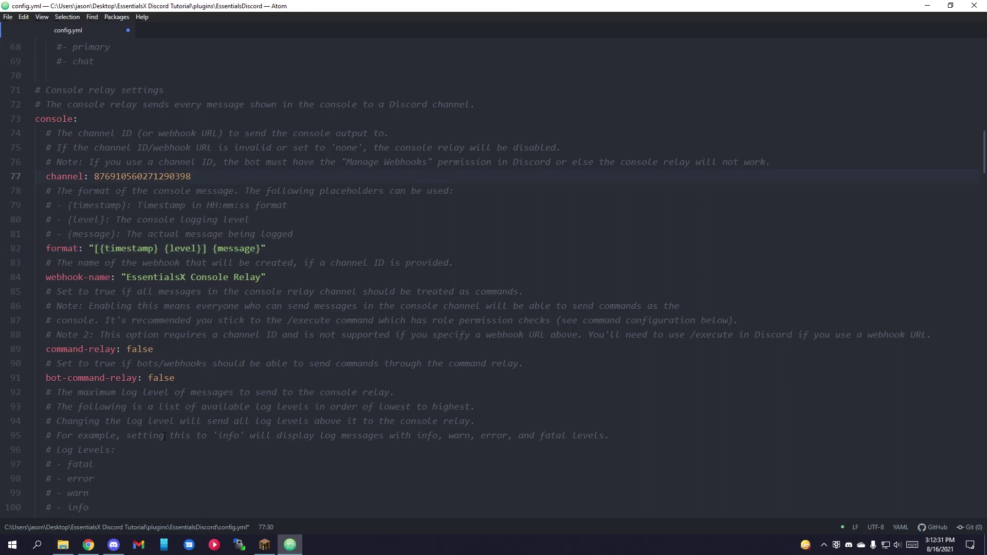
{"action": "left_click", "coordinate": [114, 544]}
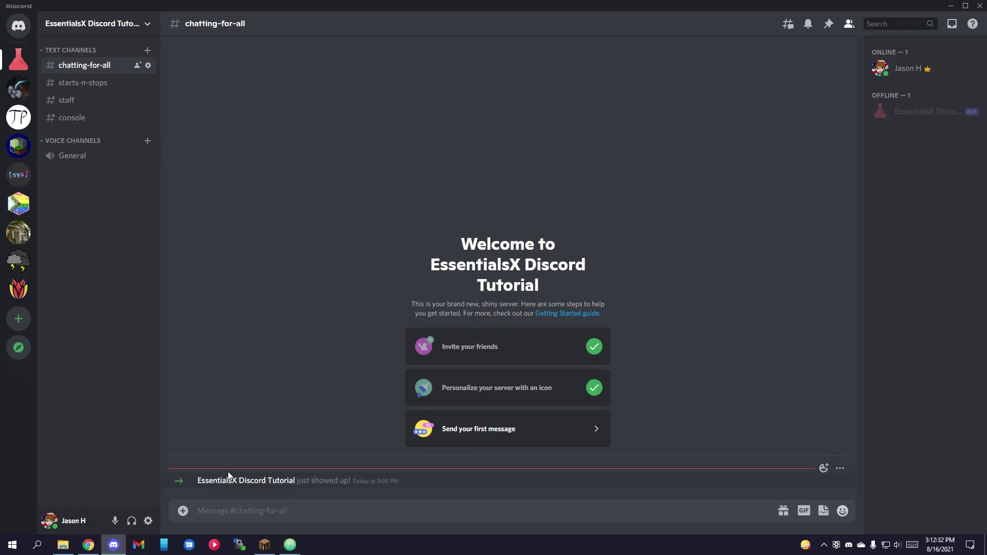
{"action": "left_click", "coordinate": [73, 122]}
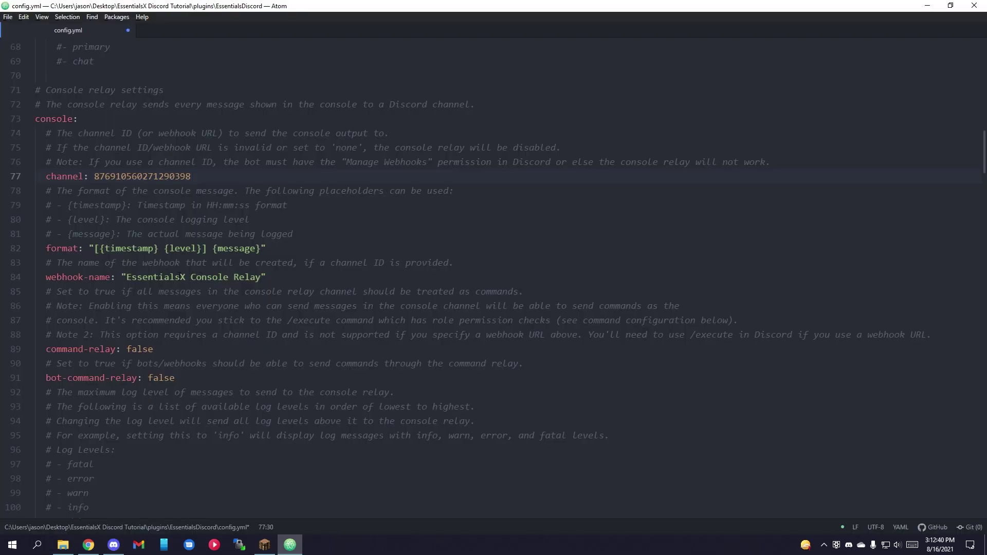
{"action": "left_click_drag", "start_coordinate": [128, 277], "coordinate": [281, 277]}
{"action": "type", "text": "Console"}
{"action": "left_click", "coordinate": [202, 344]}
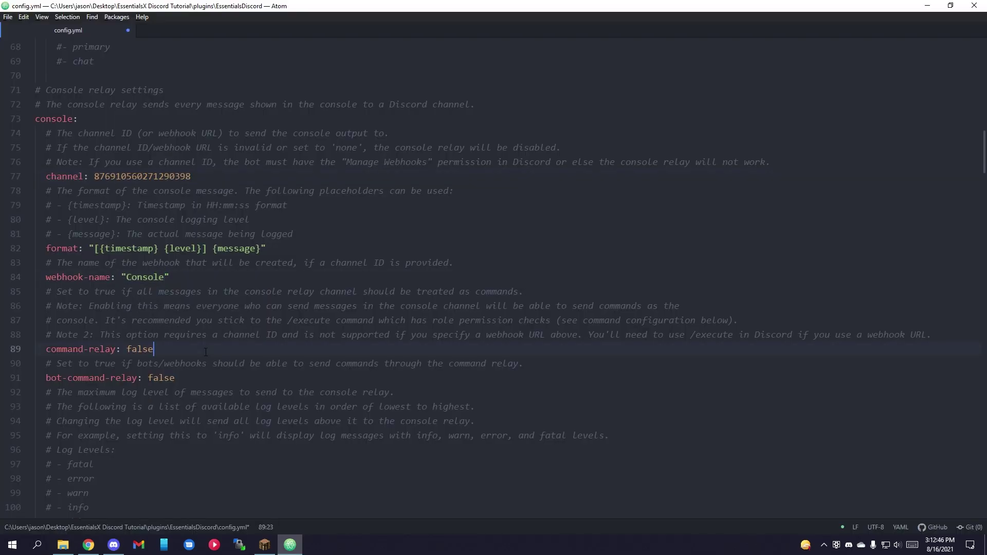
{"action": "left_click", "coordinate": [188, 377]}
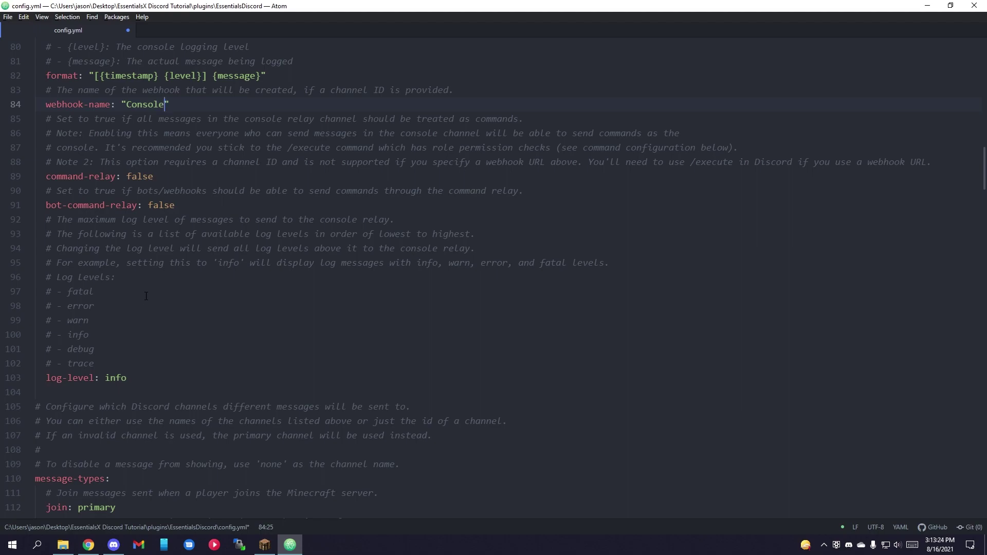
Try error as the console relay's log-level and undo the change.
{"action": "double_click", "coordinate": [114, 376]}
{"action": "type", "text": "error"}
{"action": "key", "text": "ctrl+z"}
{"action": "left_click", "coordinate": [159, 377]}
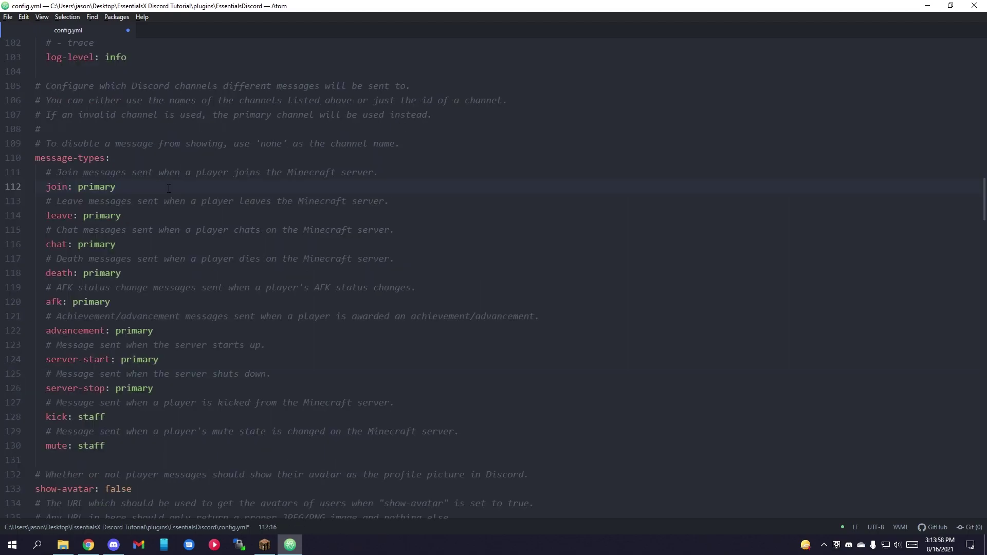
Review the channels assigned to the join, leave, chat and death messages under message-types.
{"action": "double_click", "coordinate": [96, 187]}
{"action": "double_click", "coordinate": [101, 215]}
{"action": "double_click", "coordinate": [96, 244]}
{"action": "left_click", "coordinate": [118, 273]}
{"action": "double_click", "coordinate": [117, 273]}
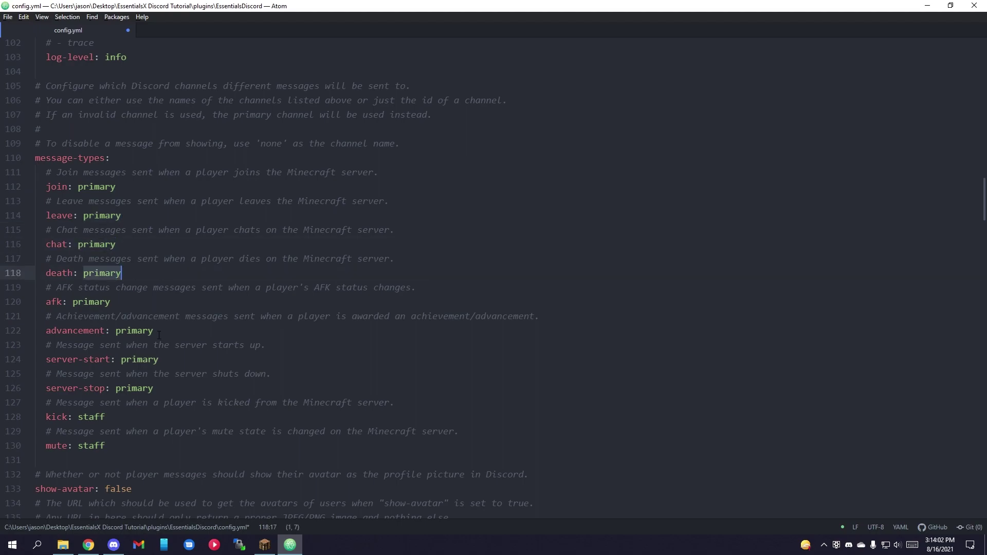
Under message-types, set the server-start and server-stop channels to startstop and the afk channel to none.
{"action": "double_click", "coordinate": [154, 359]}
{"action": "double_click", "coordinate": [145, 390], "text": "ctrl"}
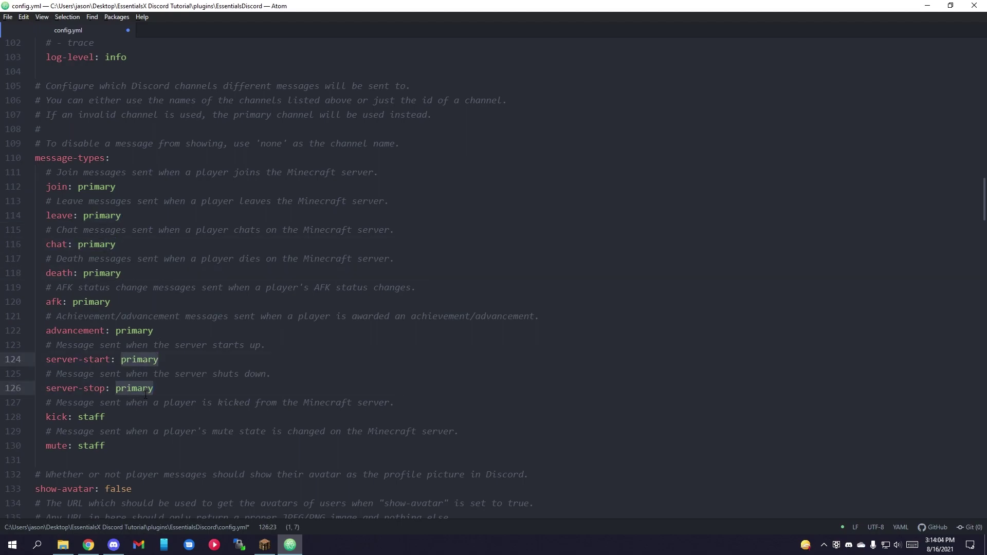
{"action": "type", "text": "startstop"}
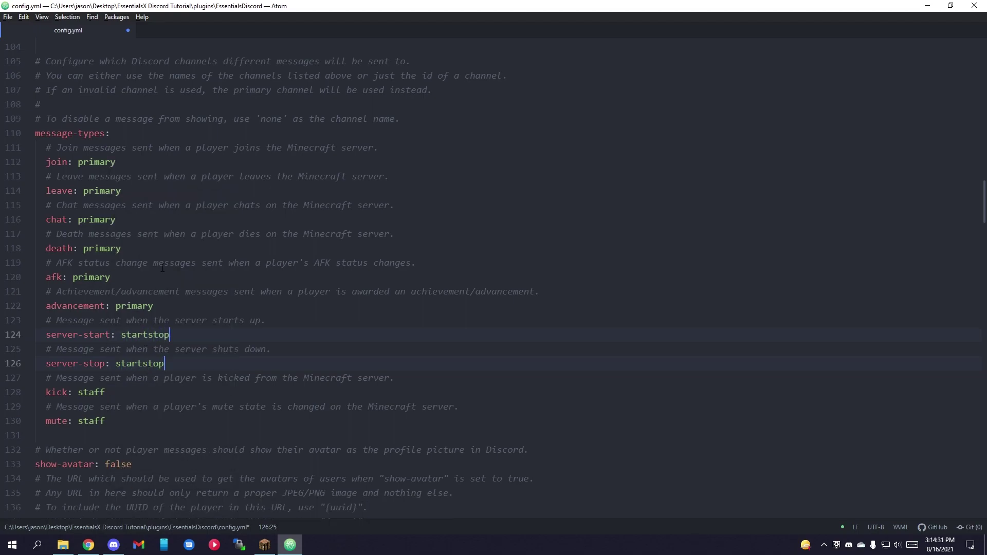
{"action": "double_click", "coordinate": [105, 276]}
{"action": "type", "text": "none"}
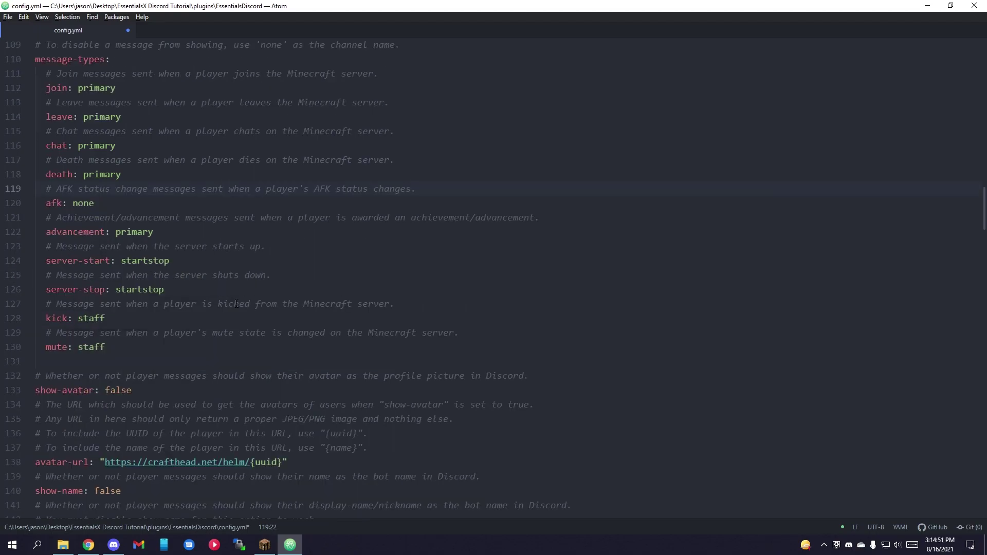
Set show-avatar, show-name and show-displayname to true in config.yml.
{"action": "scroll", "coordinate": [235, 303], "scroll_direction": "down", "scroll_amount": 3}
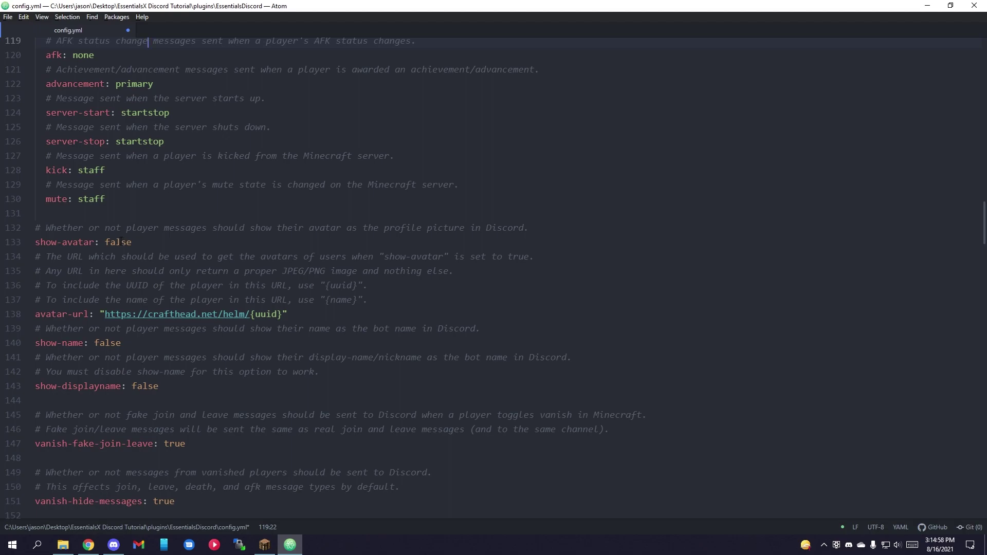
{"action": "double_click", "coordinate": [119, 242]}
{"action": "type", "text": "true"}
{"action": "double_click", "coordinate": [109, 343]}
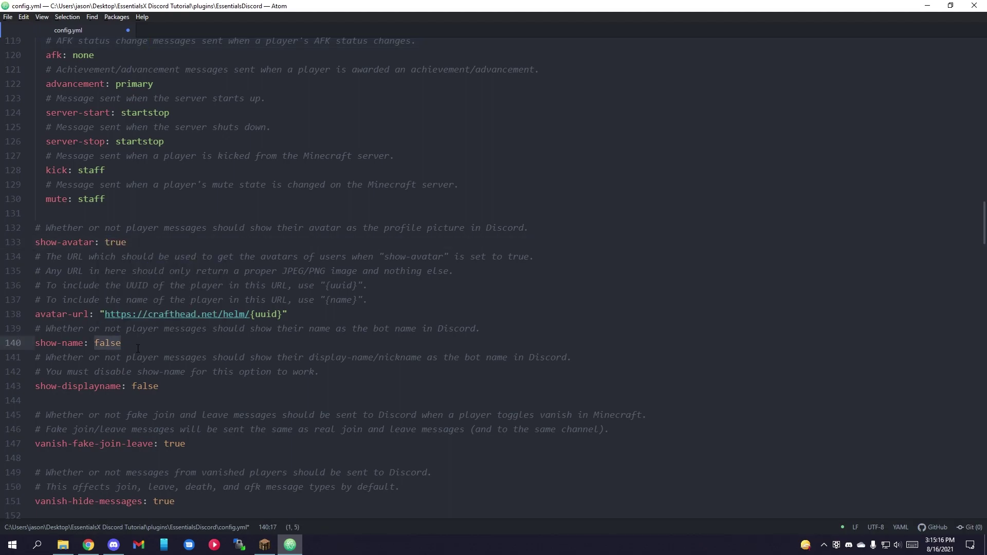
{"action": "double_click", "coordinate": [144, 385], "text": "ctrl"}
{"action": "type", "text": "true"}
{"action": "key", "text": "Escape"}
{"action": "key", "text": "Escape"}
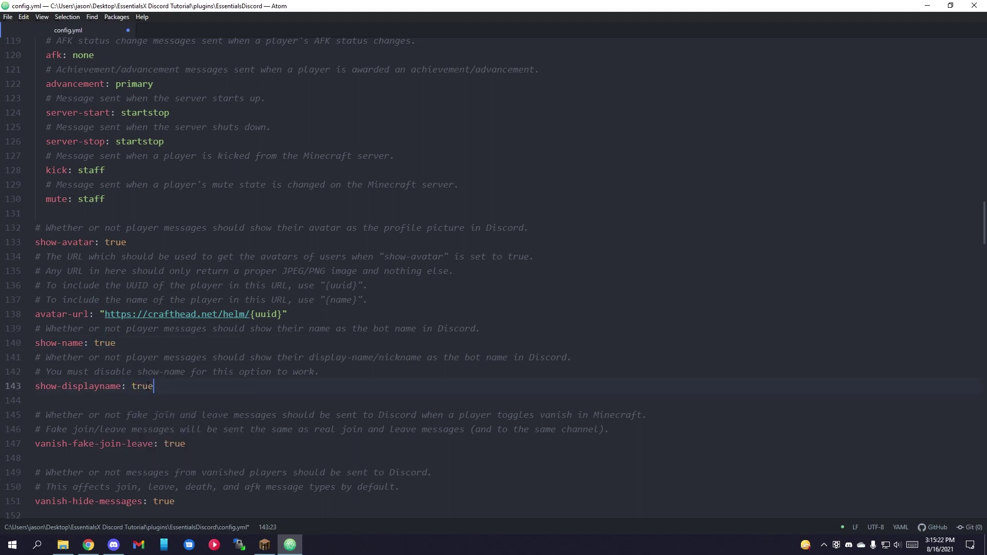
Examine the show-displayname option's note and the two vanish settings for fake join/leave and hidden messages.
{"action": "key", "text": "shift+Left"}
{"action": "key", "text": "shift+Left"}
{"action": "key", "text": "shift+Left"}
{"action": "key", "text": "shift+Left"}
{"action": "key", "text": "shift+Left"}
{"action": "key", "text": "shift+Left"}
{"action": "key", "text": "shift+Left"}
{"action": "key", "text": "shift+Left"}
{"action": "key", "text": "shift+Left"}
{"action": "key", "text": "shift+Left"}
{"action": "key", "text": "shift+Left"}
{"action": "key", "text": "shift+Left"}
{"action": "key", "text": "shift+Left"}
{"action": "key", "text": "shift+Left"}
{"action": "key", "text": "shift+Left"}
{"action": "key", "text": "shift+Left"}
{"action": "key", "text": "shift+Left"}
{"action": "key", "text": "shift+Left"}
{"action": "key", "text": "shift+Left"}
{"action": "key", "text": "shift+Left"}
{"action": "left_click", "coordinate": [180, 384]}
{"action": "scroll", "coordinate": [180, 385], "scroll_direction": "down", "scroll_amount": 4}
{"action": "left_click_drag", "start_coordinate": [180, 360], "coordinate": [118, 264]}
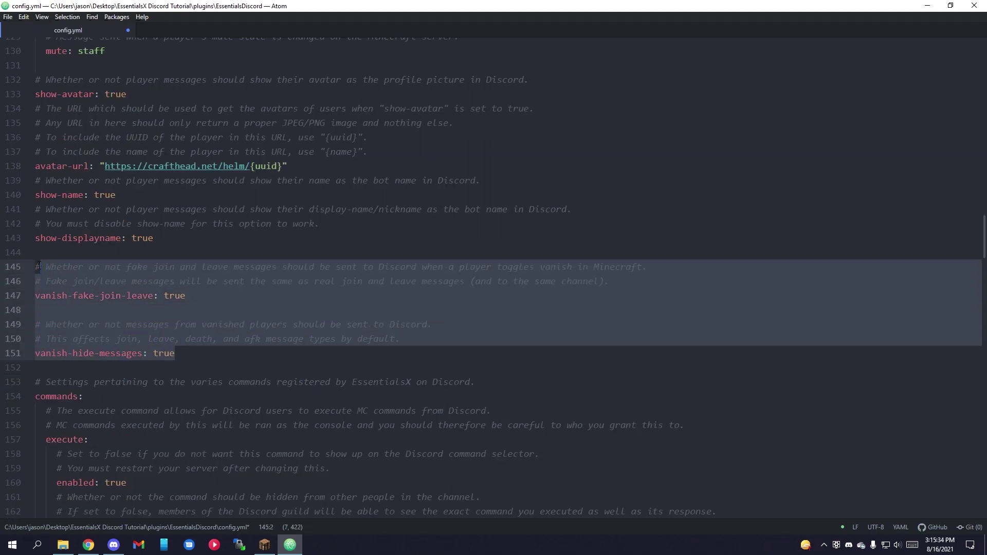
{"action": "left_click", "coordinate": [118, 268]}
{"action": "scroll", "coordinate": [118, 267], "scroll_direction": "down", "scroll_amount": 1}
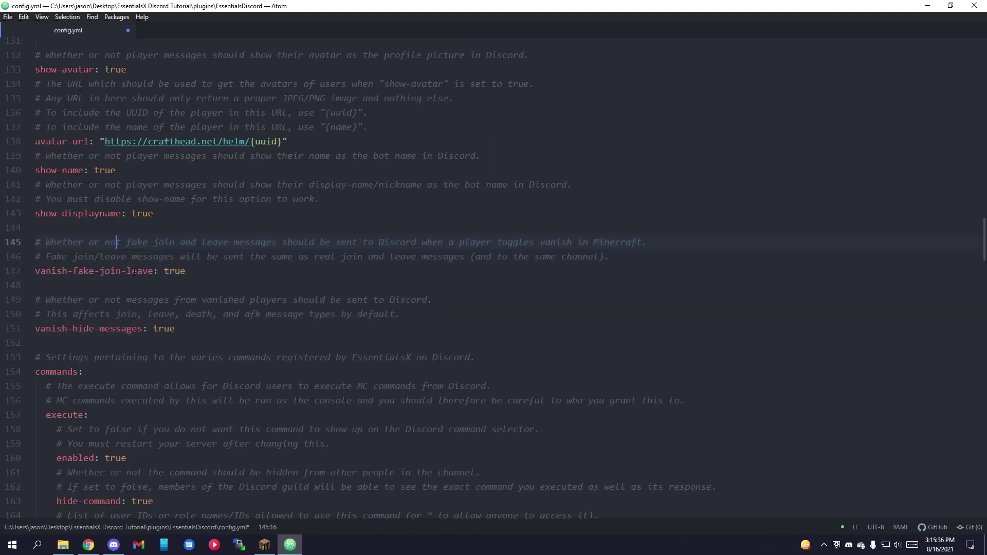
Review the execute command's settings under commands, including its hide-command and allowed-roles entries.
{"action": "scroll", "coordinate": [134, 272], "scroll_direction": "down", "scroll_amount": 5}
{"action": "key", "text": "Down"}
{"action": "key", "text": "Down"}
{"action": "key", "text": "Down"}
{"action": "key", "text": "Down"}
{"action": "key", "text": "Down"}
{"action": "key", "text": "Down"}
{"action": "key", "text": "Down"}
{"action": "key", "text": "Down"}
{"action": "key", "text": "Down"}
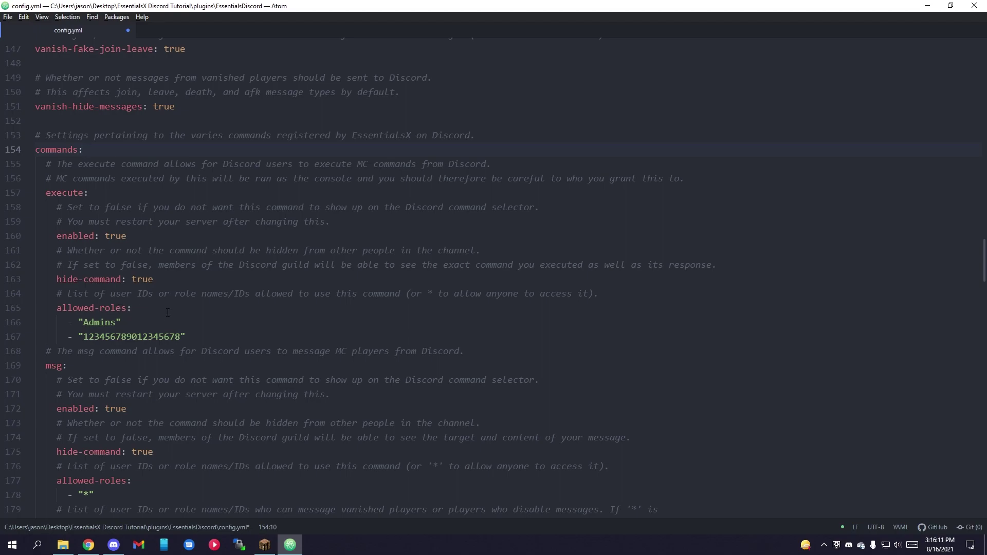
Copy the ID of the Admins role from the Discord server's role settings and save config.yml in Atom.
{"action": "left_click", "coordinate": [114, 545]}
{"action": "left_click", "coordinate": [113, 30]}
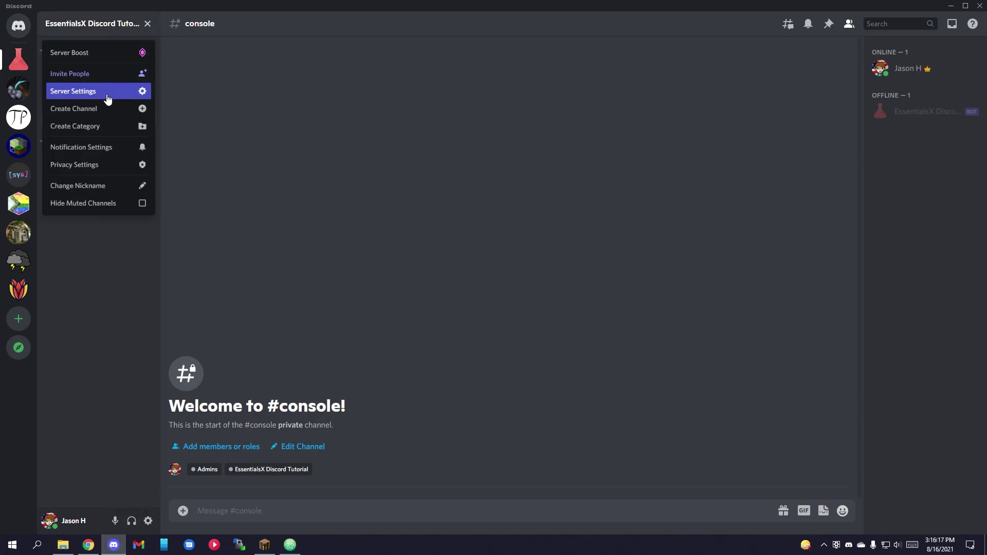
{"action": "left_click", "coordinate": [97, 91]}
{"action": "left_click", "coordinate": [261, 79]}
{"action": "right_click", "coordinate": [416, 245]}
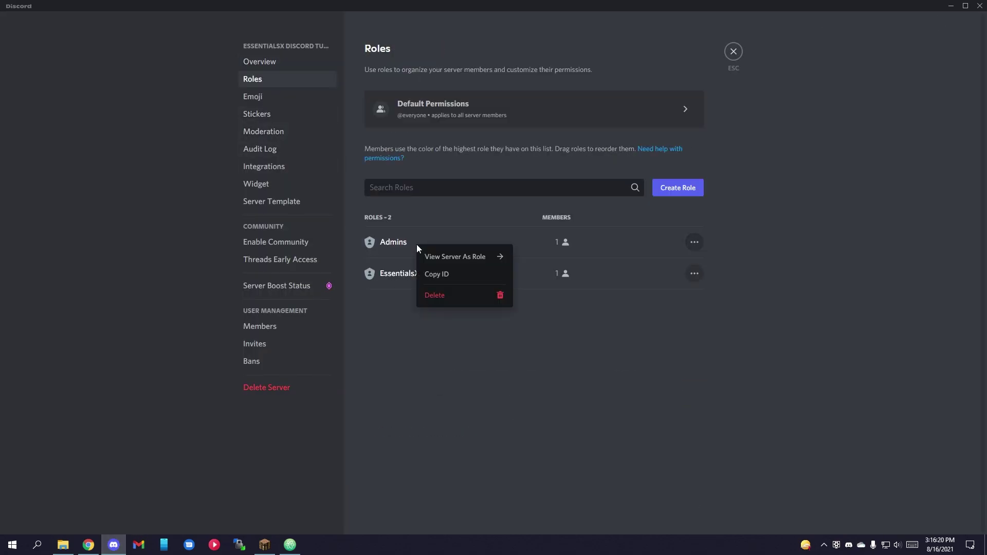
{"action": "left_click", "coordinate": [443, 278]}
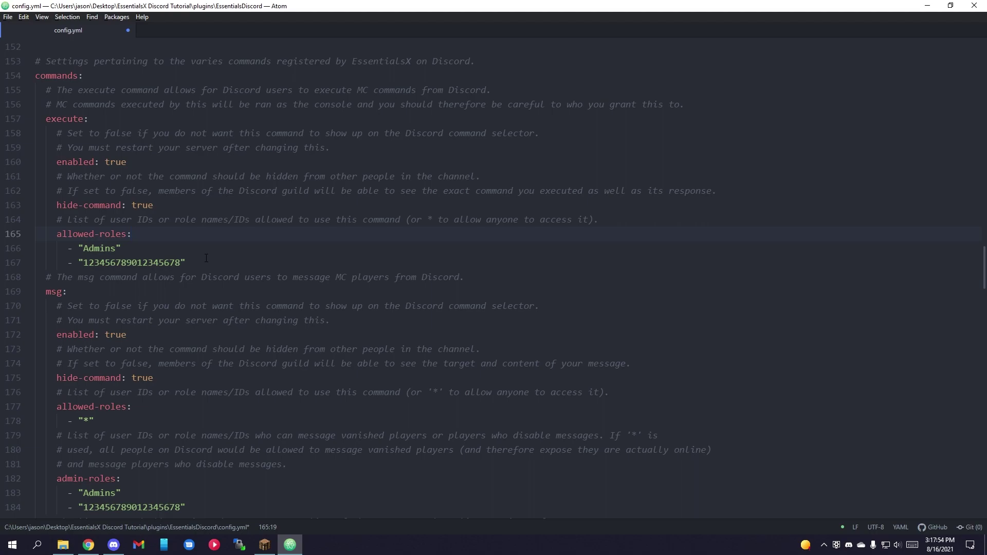
{"action": "key", "text": "ctrl+s"}
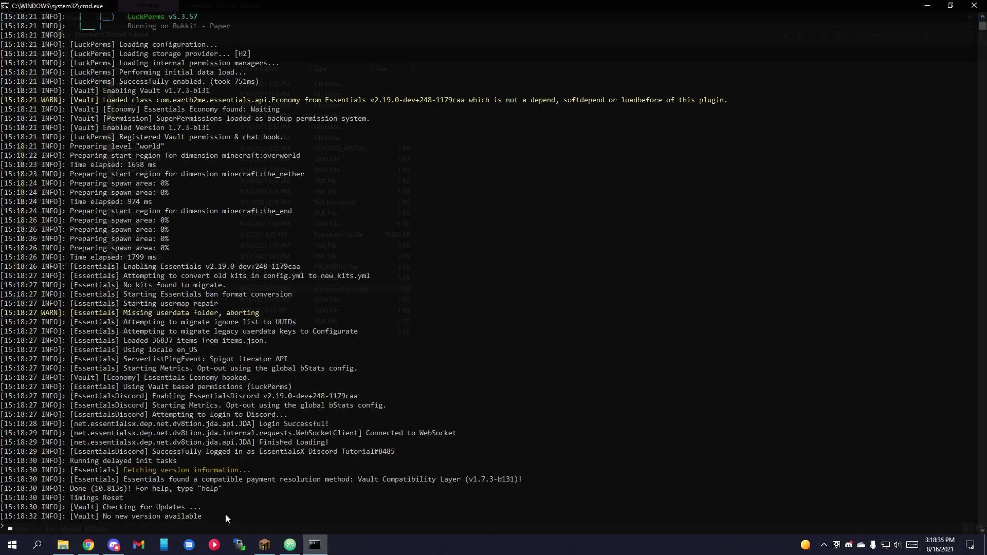
{"action": "left_click", "coordinate": [114, 544]}
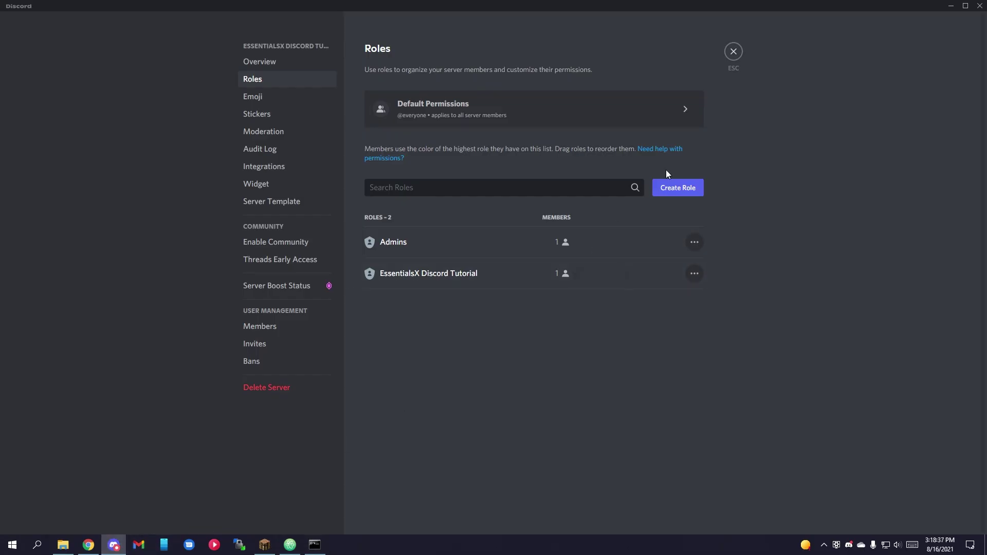
{"action": "left_click", "coordinate": [730, 57]}
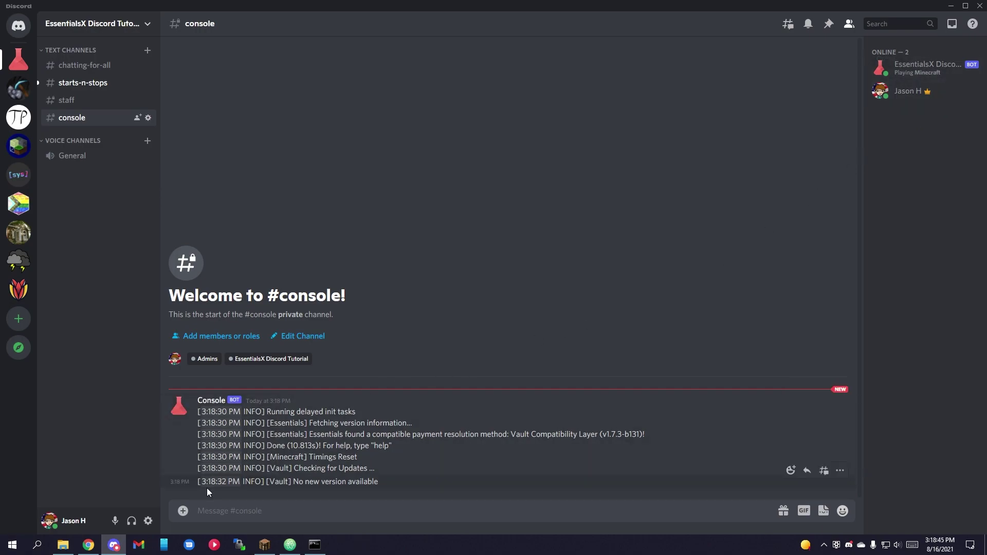
{"action": "left_click", "coordinate": [311, 517]}
{"action": "left_click", "coordinate": [82, 83]}
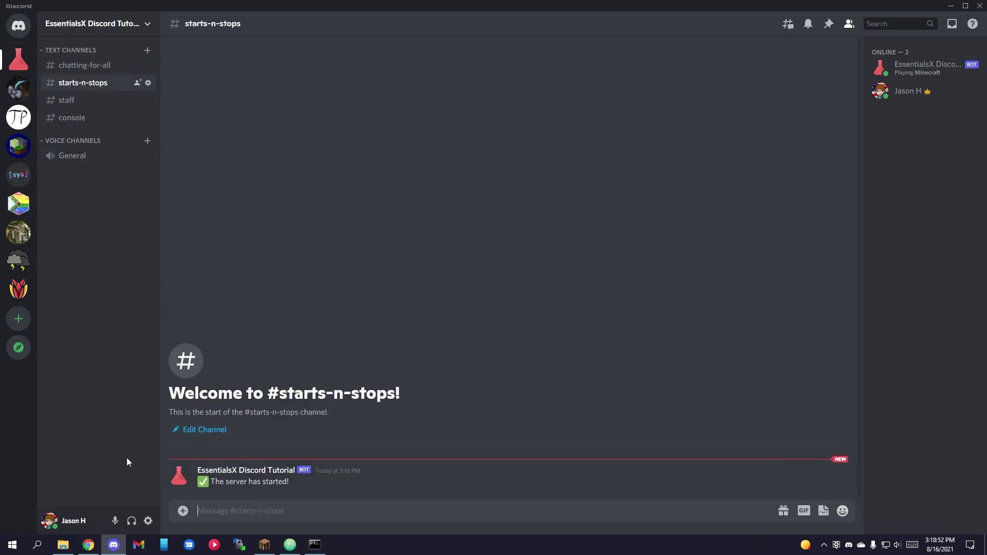
Look over the command settings in config.yml and run ess reload in the Minecraft server console.
{"action": "left_click", "coordinate": [290, 544]}
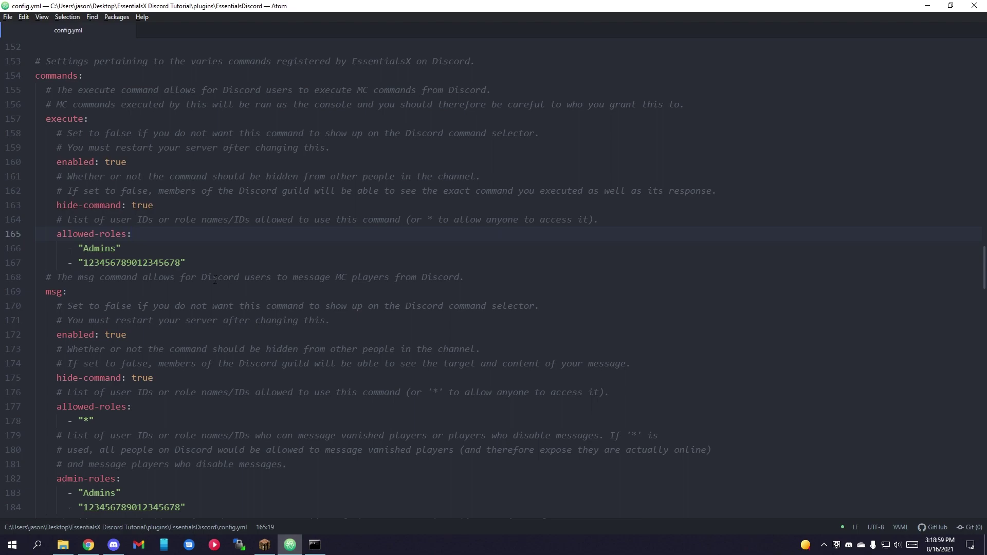
{"action": "scroll", "coordinate": [258, 344], "scroll_direction": "down", "scroll_amount": 5}
{"action": "left_click", "coordinate": [314, 544]}
{"action": "type", "text": "ess reload"}
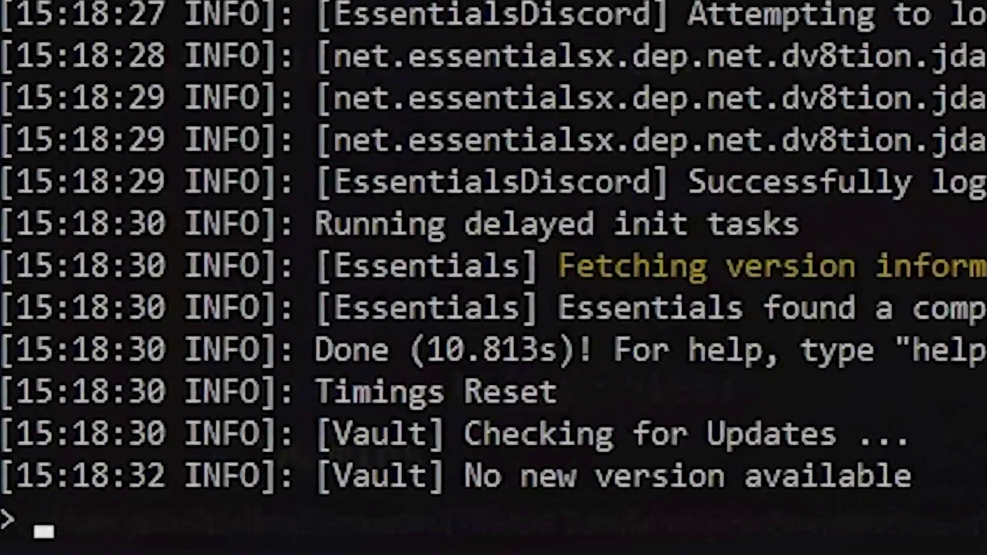
{"action": "key", "text": "Return"}
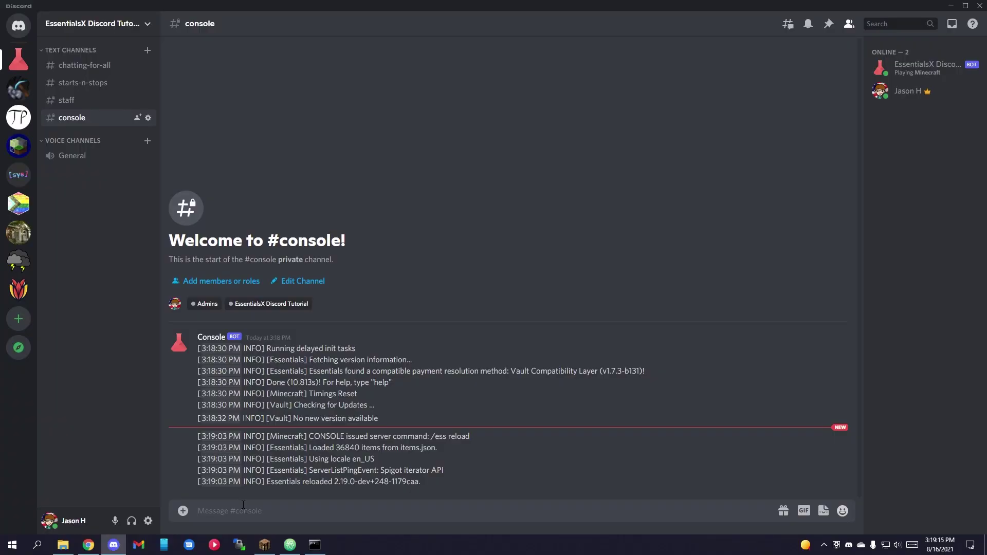
Run the bot's /list command in Discord's console channel and read its reply.
{"action": "type", "text": "/"}
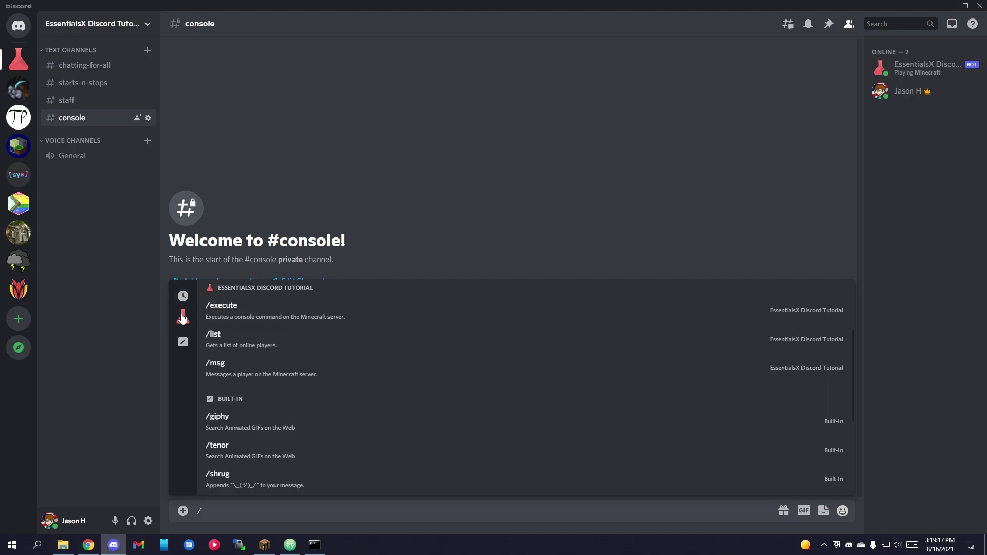
{"action": "left_click", "coordinate": [293, 340]}
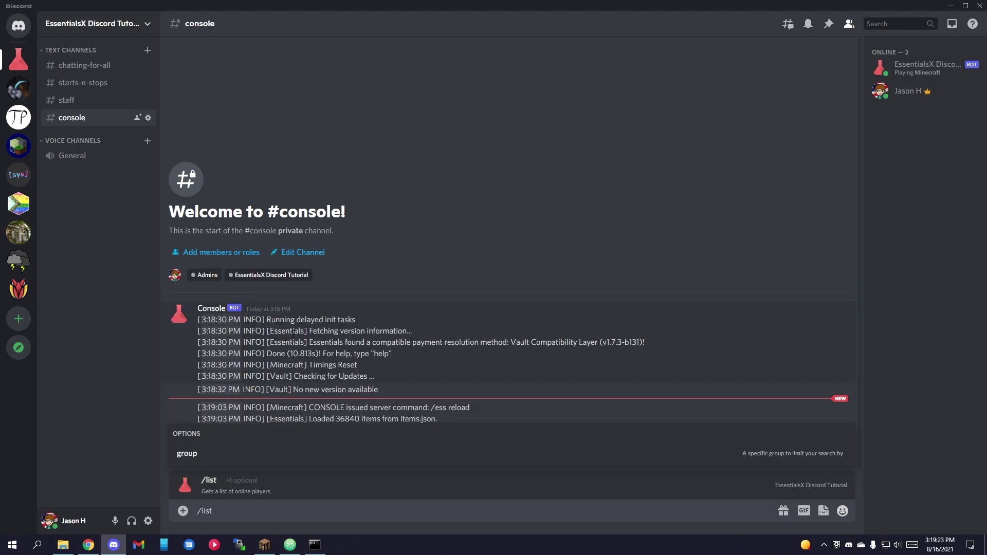
{"action": "key", "text": "Return"}
{"action": "left_click_drag", "start_coordinate": [246, 469], "coordinate": [328, 469]}
{"action": "left_click", "coordinate": [328, 468]}
Inspect the list command's hide-command setting in config.yml and dismiss the bot's /list reply in Discord.
{"action": "left_click", "coordinate": [290, 544]}
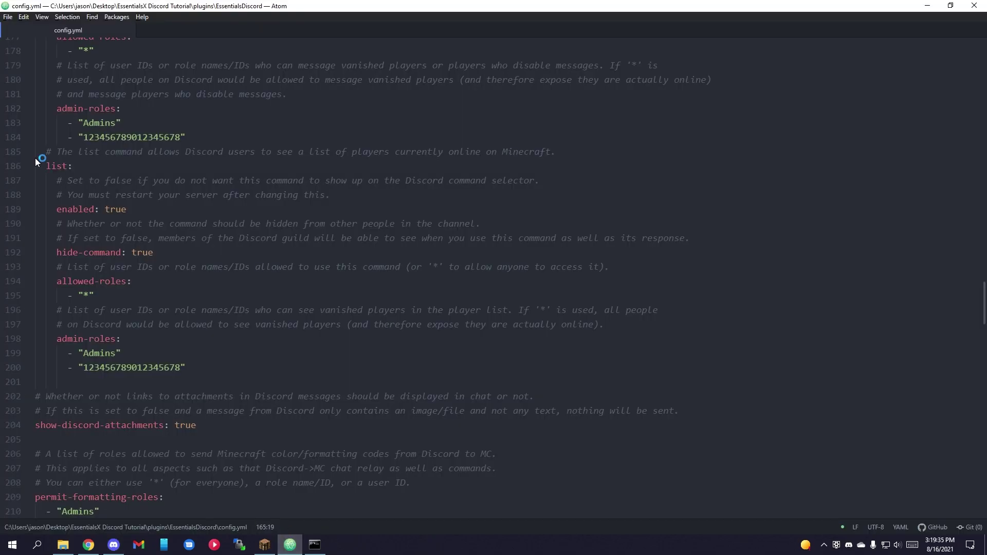
{"action": "left_click_drag", "start_coordinate": [35, 158], "coordinate": [258, 369]}
{"action": "left_click", "coordinate": [258, 369]}
{"action": "double_click", "coordinate": [142, 252]}
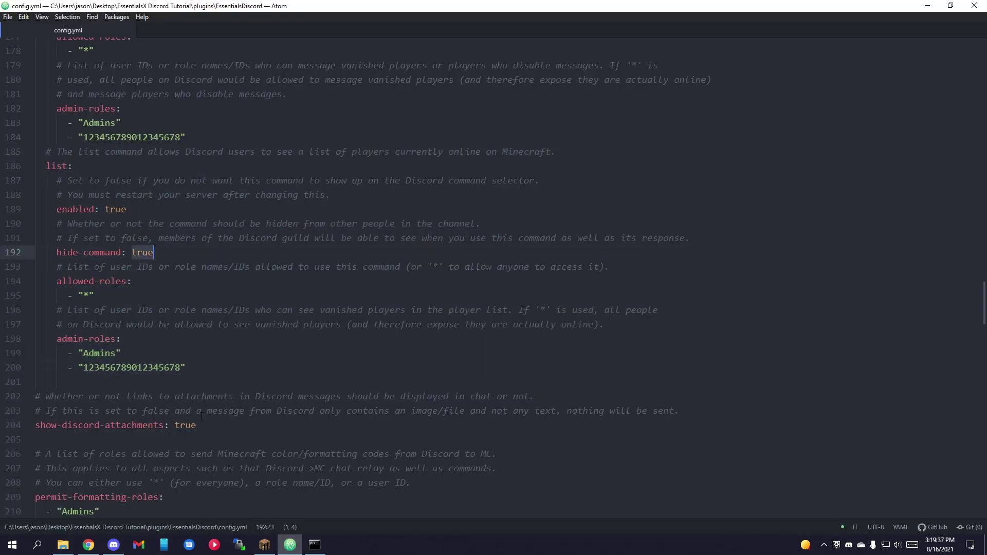
{"action": "left_click", "coordinate": [114, 544]}
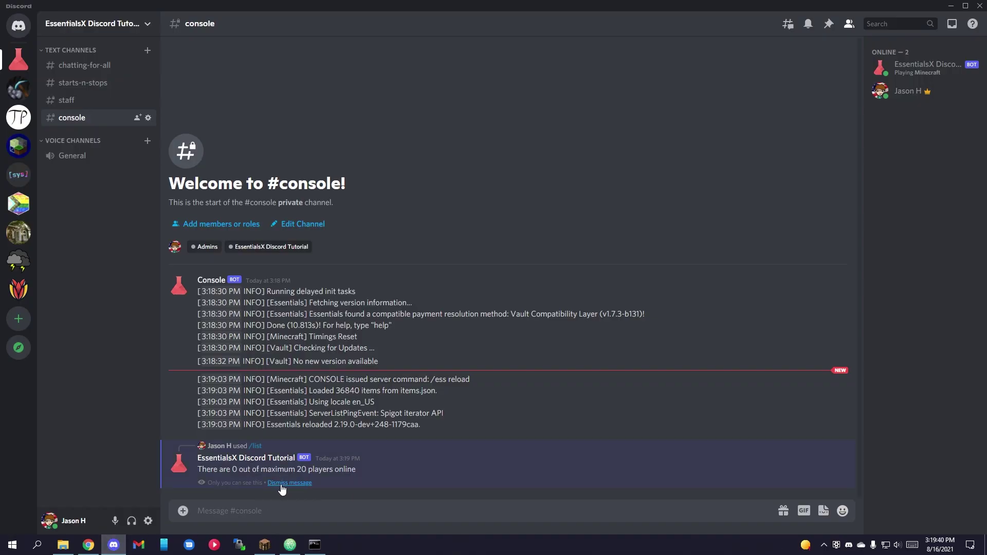
{"action": "left_click", "coordinate": [282, 483]}
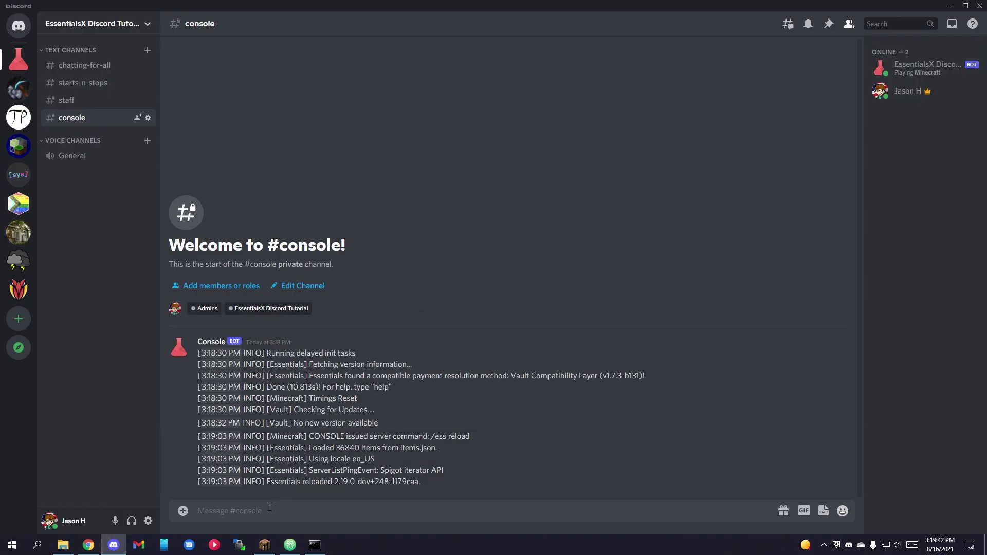
Set hide-command to false for the list command in config.yml and run ess reload in the server console.
{"action": "key", "text": "alt+Tab"}
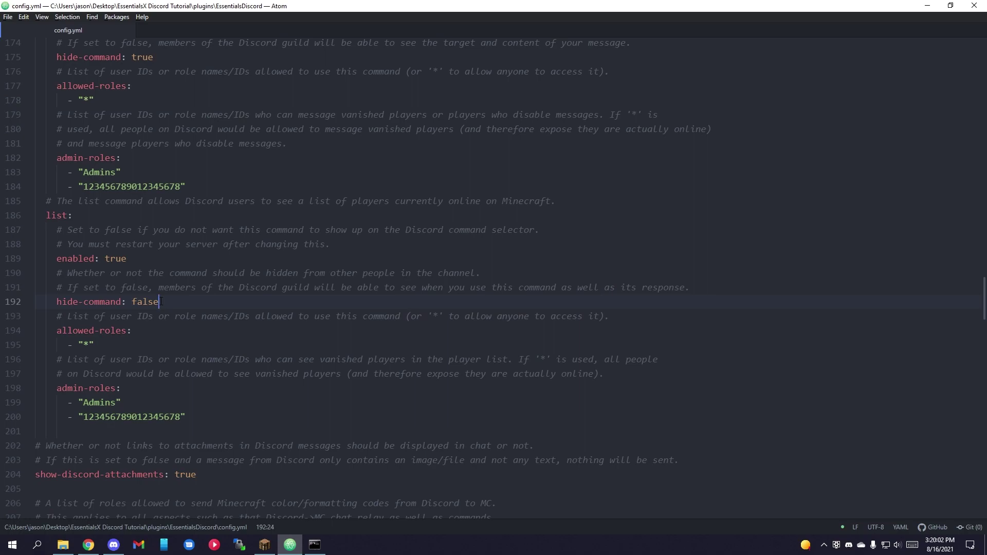
{"action": "left_click", "coordinate": [315, 544]}
{"action": "key", "text": "Up"}
{"action": "key", "text": "Return"}
Run /list again in Discord's console channel to test the list command with hide-command set to false.
{"action": "left_click", "coordinate": [114, 544]}
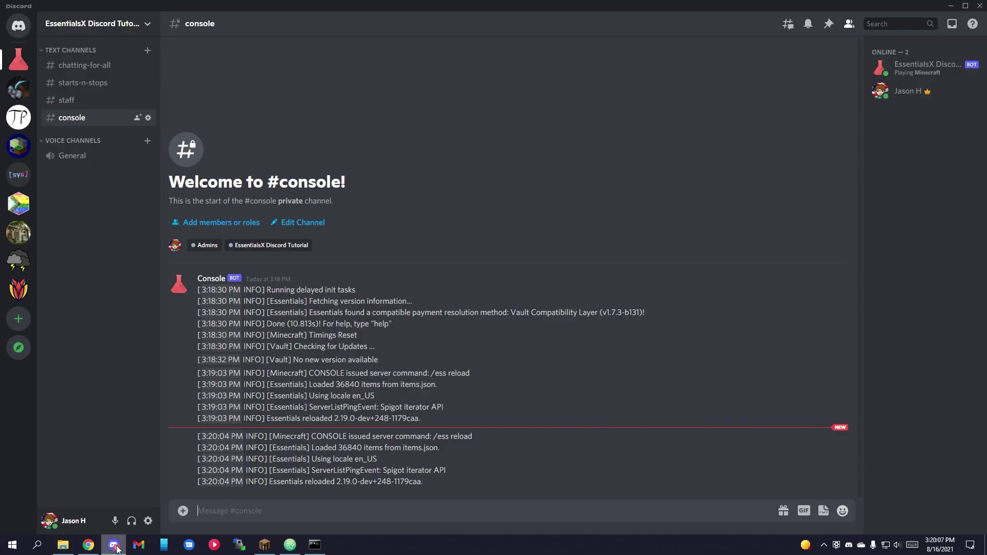
{"action": "type", "text": "/list"}
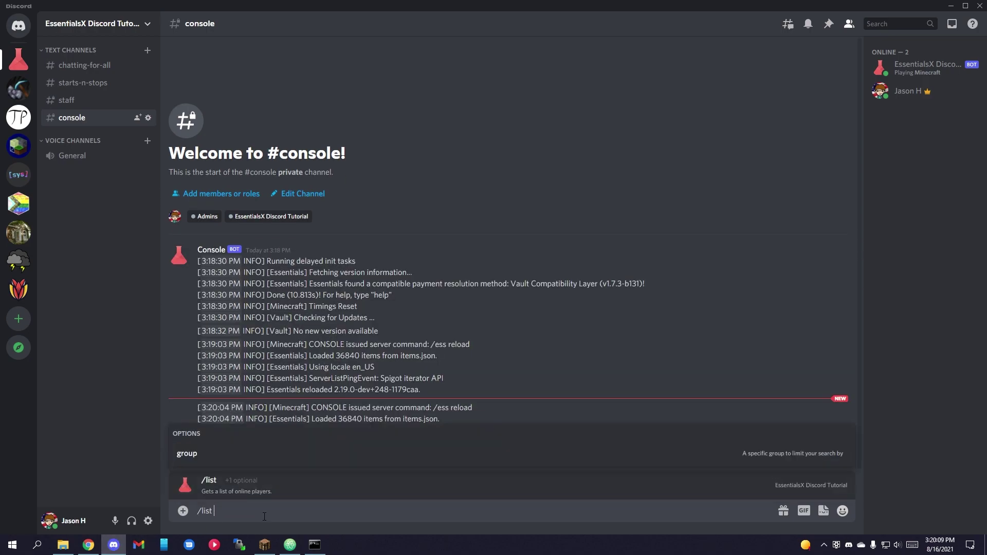
{"action": "key", "text": "Return"}
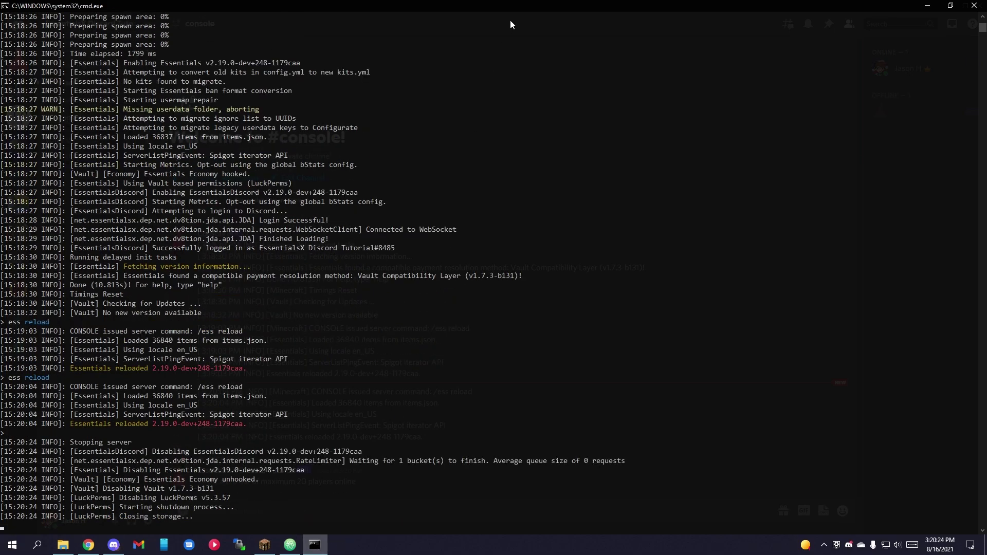
{"action": "left_click_drag", "start_coordinate": [510, 24], "coordinate": [462, 138]}
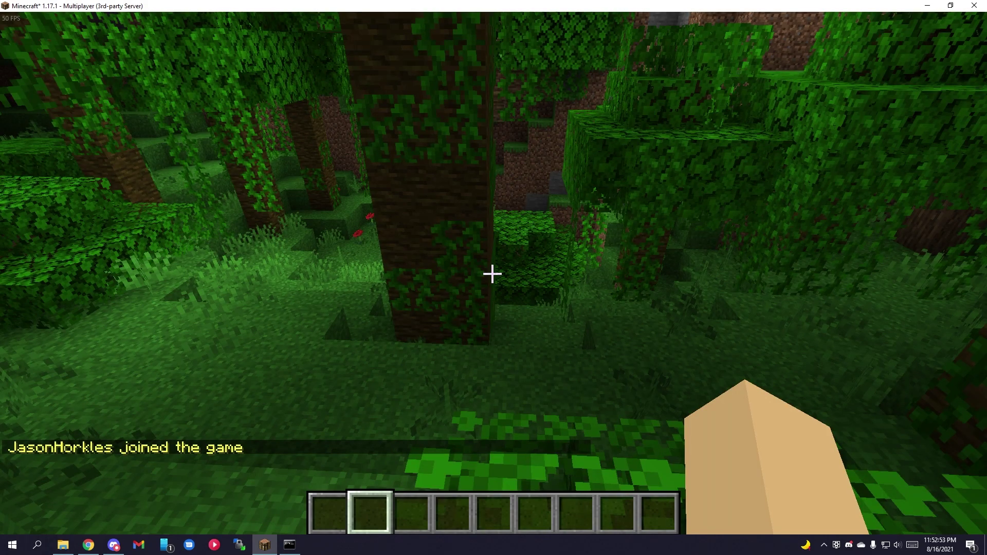
In Minecraft, give LuckPerms' default group the permission essentials.discord.receive.primary.
{"action": "key", "text": "slash"}
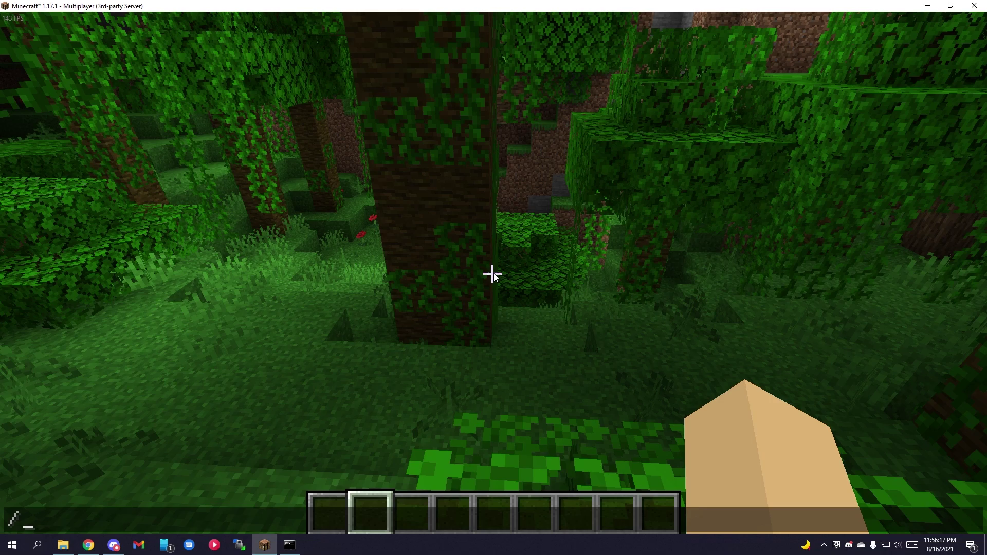
{"action": "type", "text": "lp"}
{"action": "type", "text": " group default permission set "}
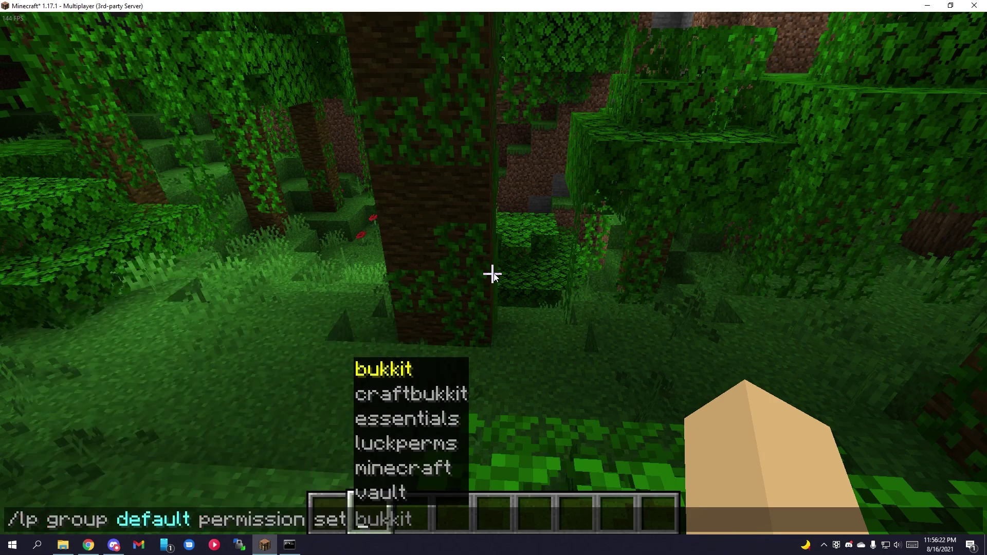
{"action": "type", "text": "essentials.discord."}
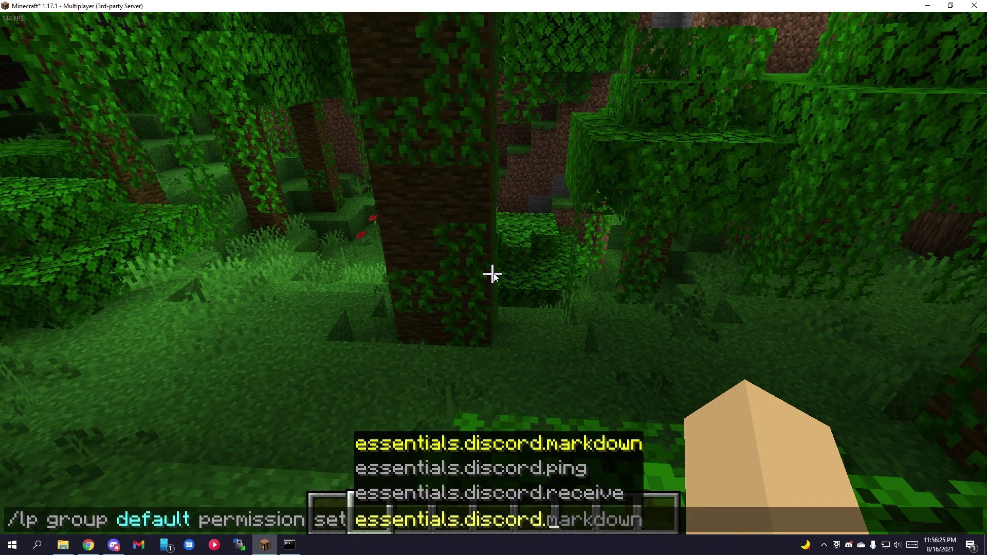
{"action": "type", "text": "receive.primary"}
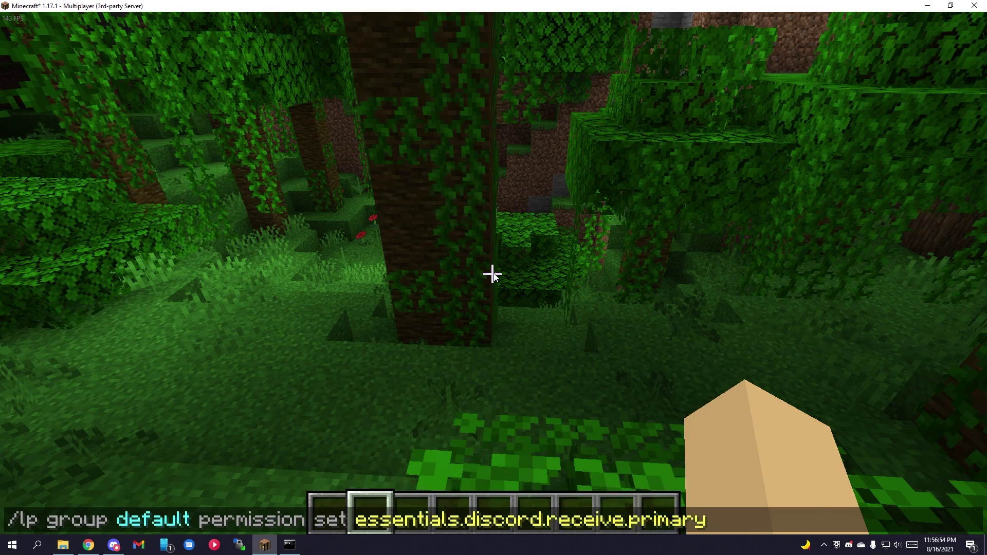
{"action": "key", "text": "Return"}
Test the chat relay by sending "hello" in Discord's chatting-for-all channel and "hi" in Minecraft chat.
{"action": "key", "text": "t"}
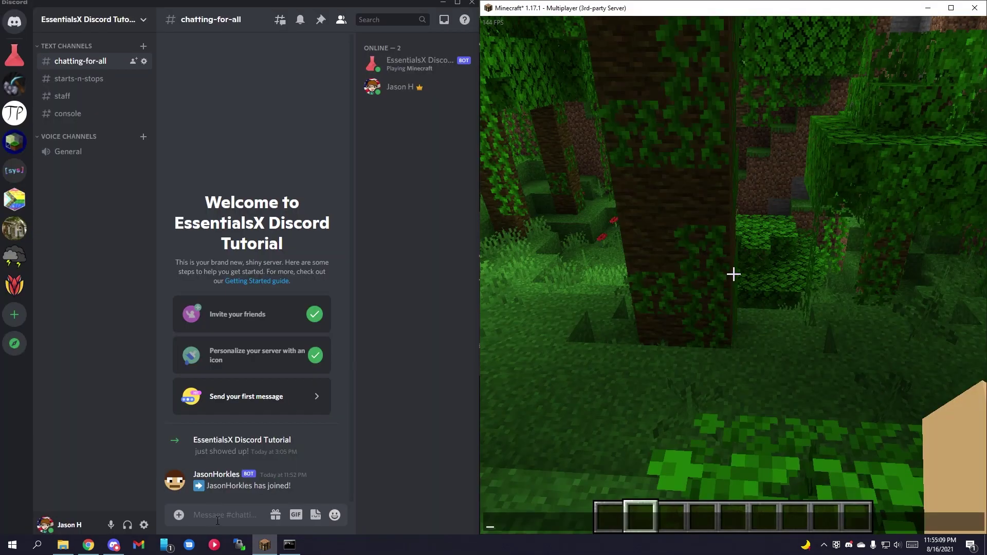
{"action": "left_click", "coordinate": [222, 519]}
{"action": "type", "text": "hello"}
{"action": "key", "text": "Return"}
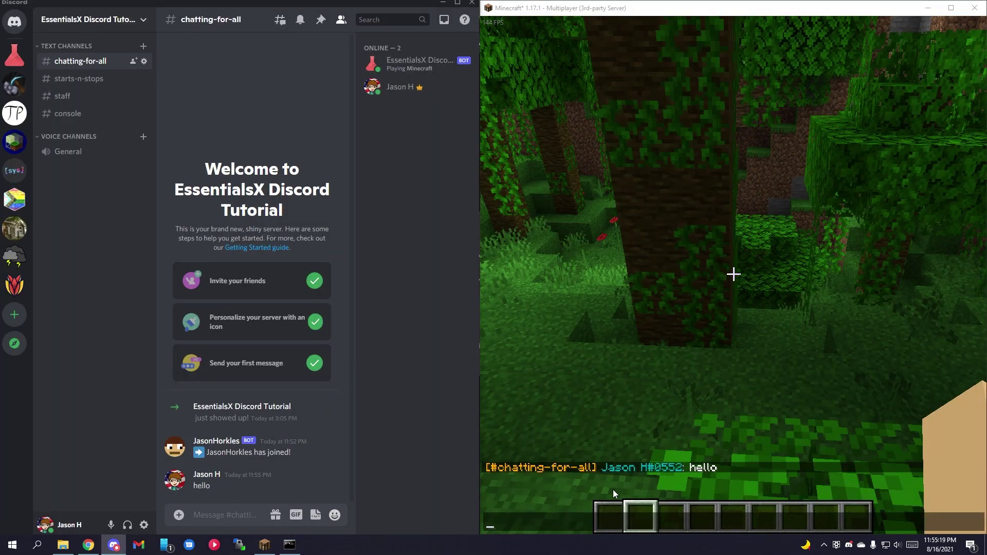
{"action": "left_click", "coordinate": [612, 490]}
{"action": "type", "text": "hi"}
{"action": "key", "text": "Return"}
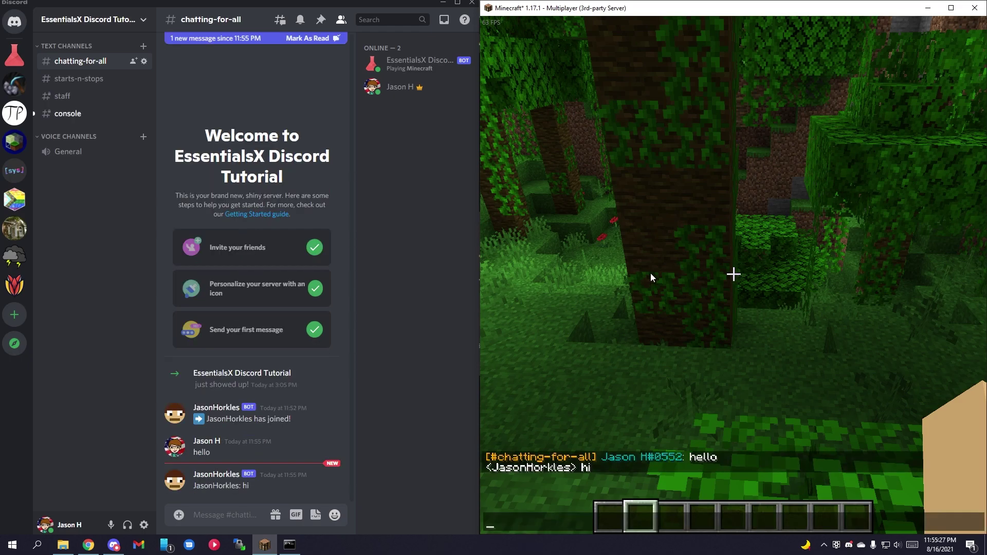
{"action": "left_click", "coordinate": [280, 458]}
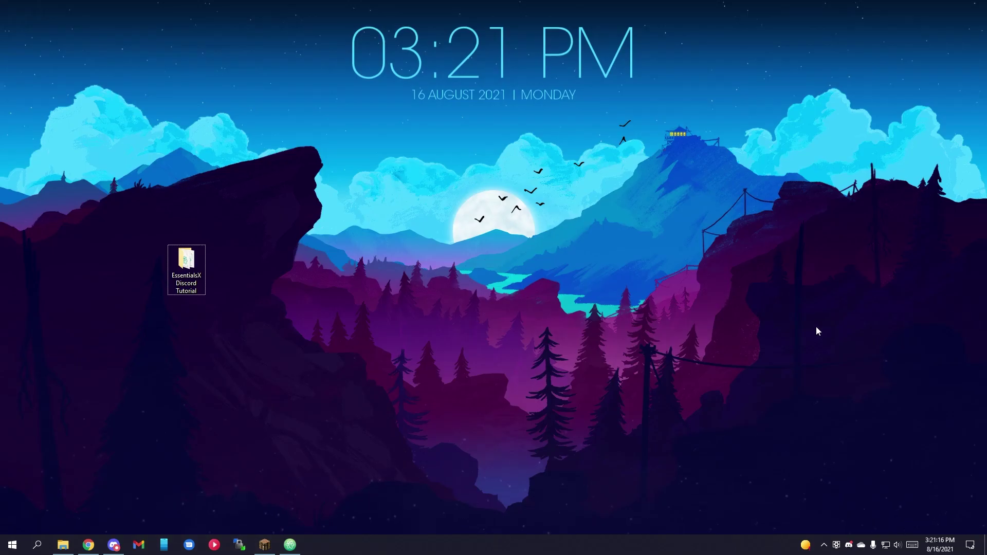